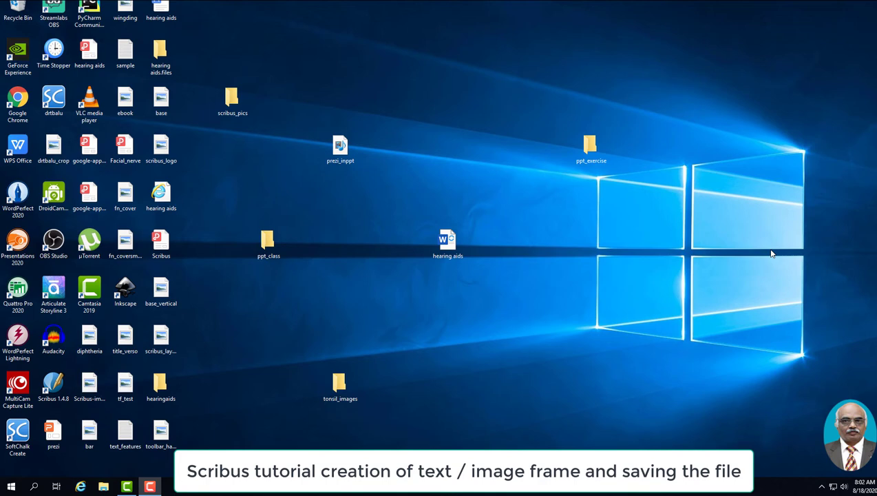
# Launch Scribus 1.4.8 and create a one-page, double-sided A4 portrait document with 40 pt margins.
pyautogui.click(55, 390)
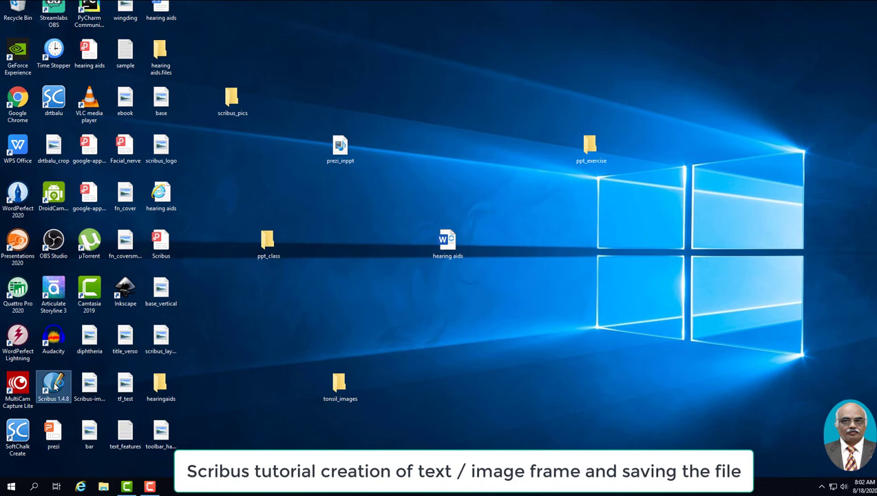
pyautogui.doubleClick(56, 387)
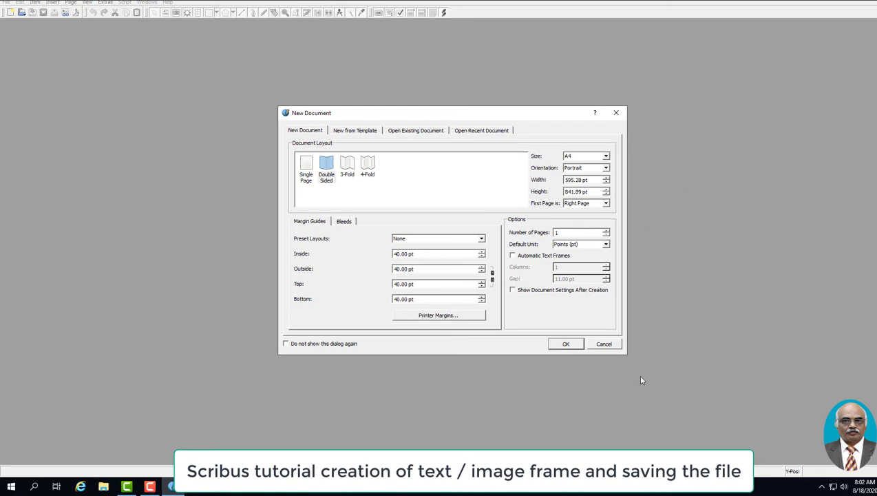
pyautogui.click(563, 344)
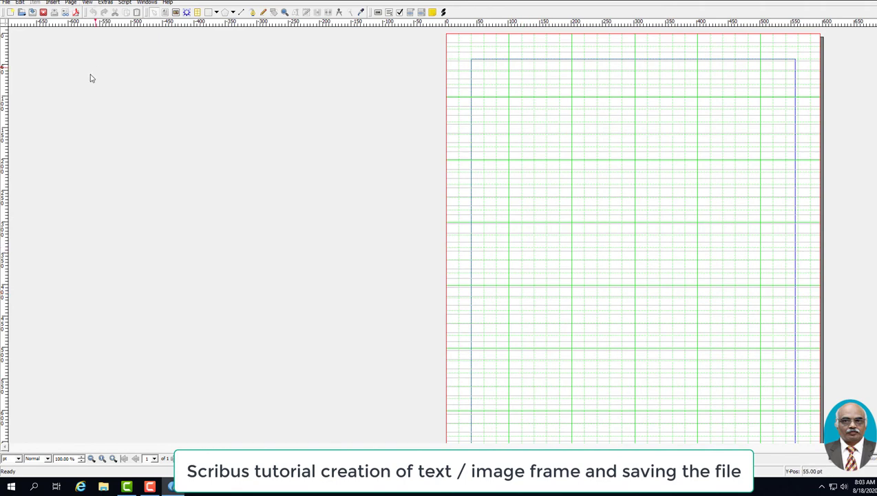
pyautogui.click(7, 3)
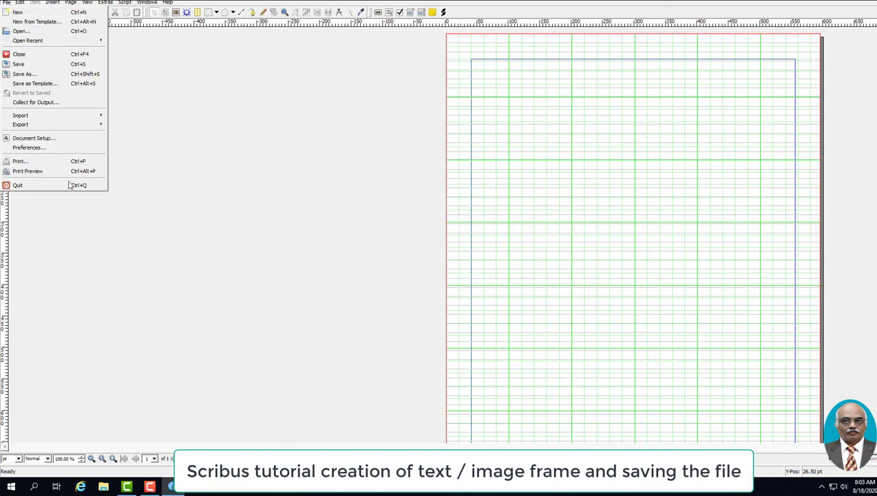
pyautogui.click(241, 153)
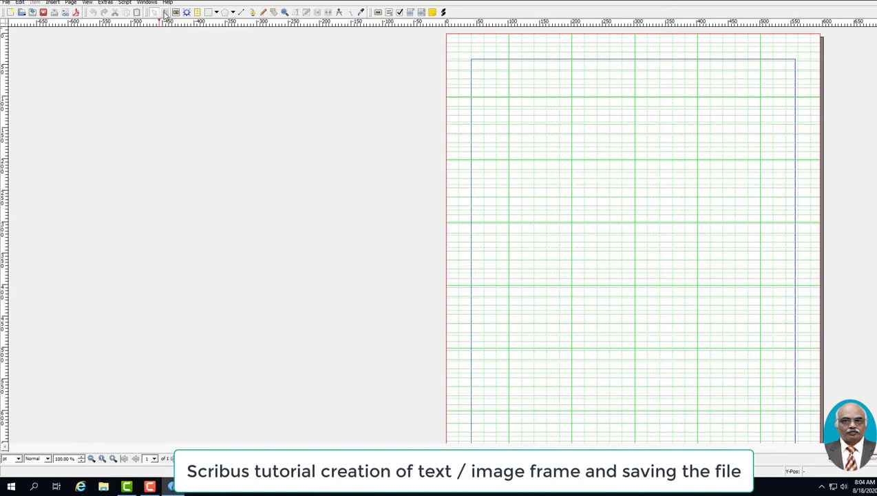
# Draw a text frame starting about 100 pt in from the page's upper-left corner and enlarge it to about 398 by 400 pt.
pyautogui.click(164, 13)
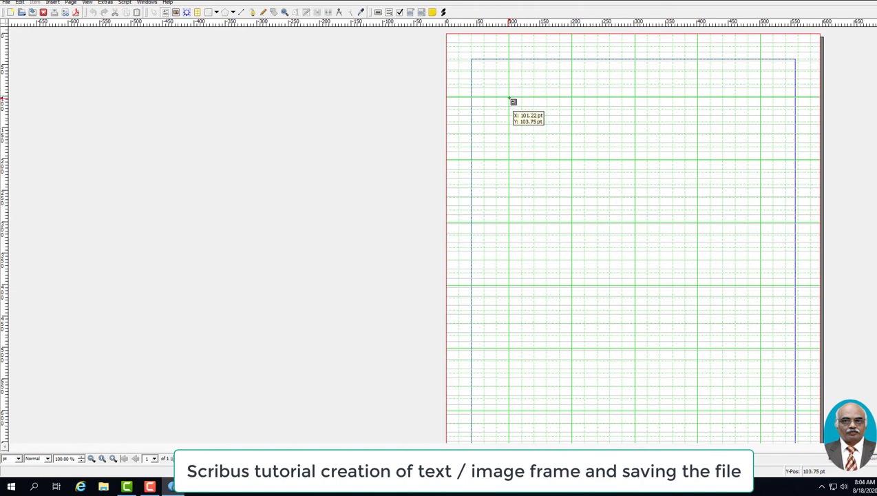
pyautogui.moveTo(509, 97); pyautogui.dragTo(697, 286)
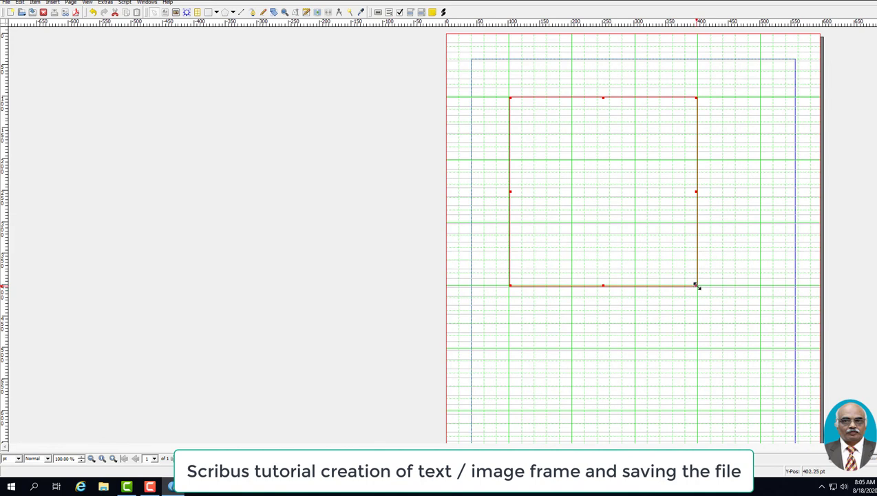
pyautogui.moveTo(696, 286); pyautogui.dragTo(696, 285)
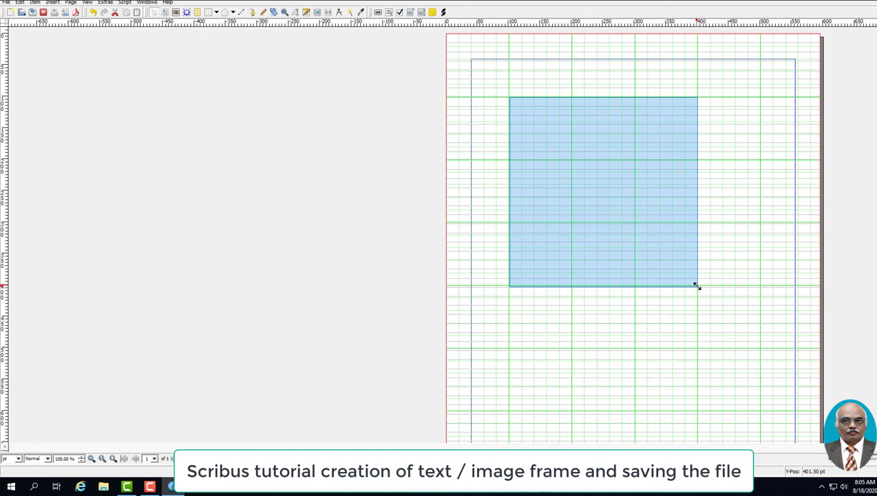
pyautogui.moveTo(696, 285); pyautogui.dragTo(759, 348)
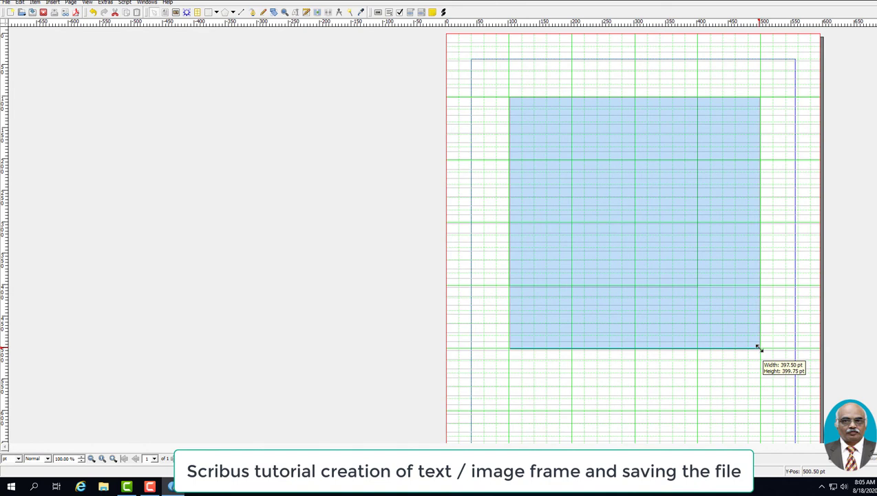
pyautogui.moveTo(759, 349); pyautogui.dragTo(760, 349)
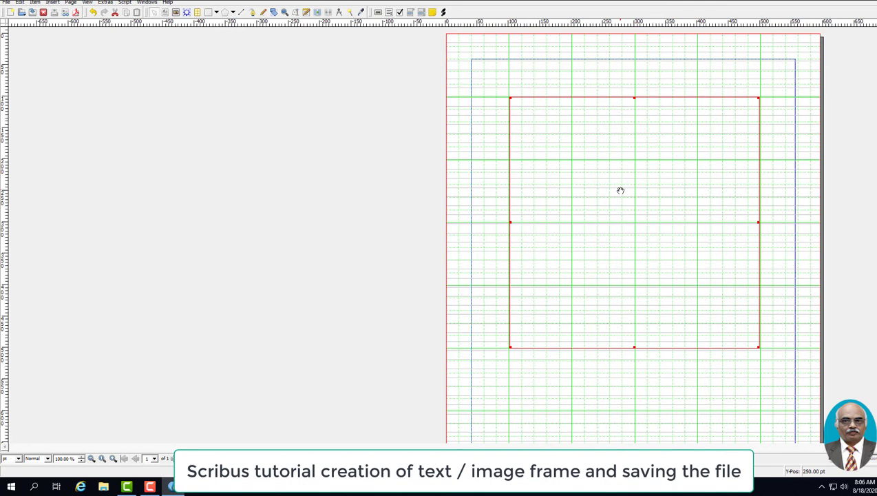
# Reposition the text frame and reshape it by its corners to about 460 pt wide and 370 pt tall within the margins.
pyautogui.moveTo(620, 190)
pyautogui.mouseDown()
pyautogui.moveTo(624, 174)
pyautogui.moveTo(629, 201)
pyautogui.moveTo(614, 201)
pyautogui.mouseUp()
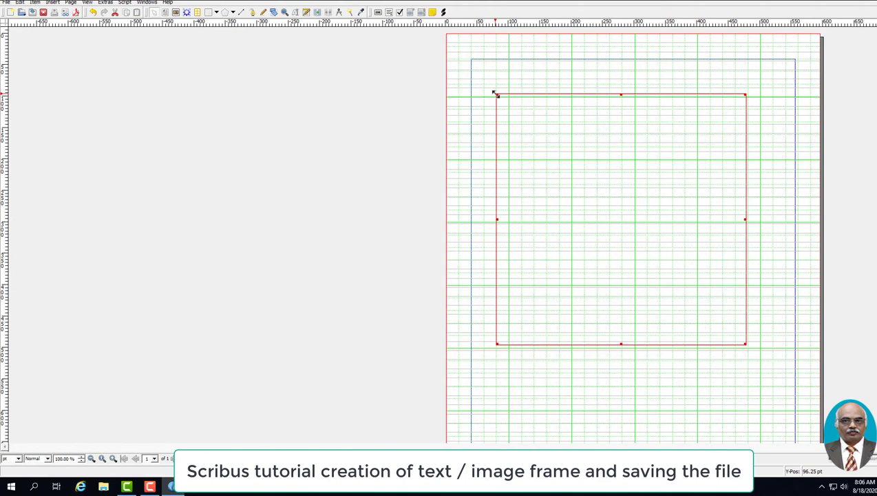
pyautogui.moveTo(495, 93); pyautogui.dragTo(521, 118)
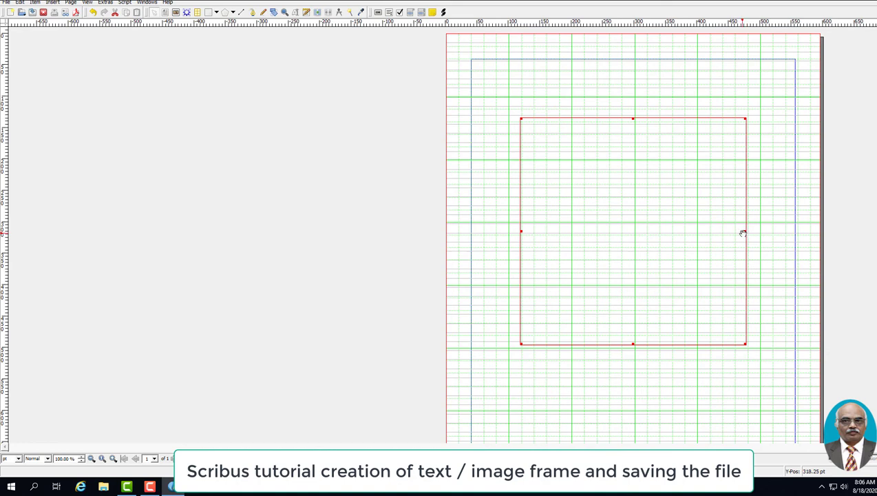
pyautogui.moveTo(745, 118); pyautogui.dragTo(760, 104)
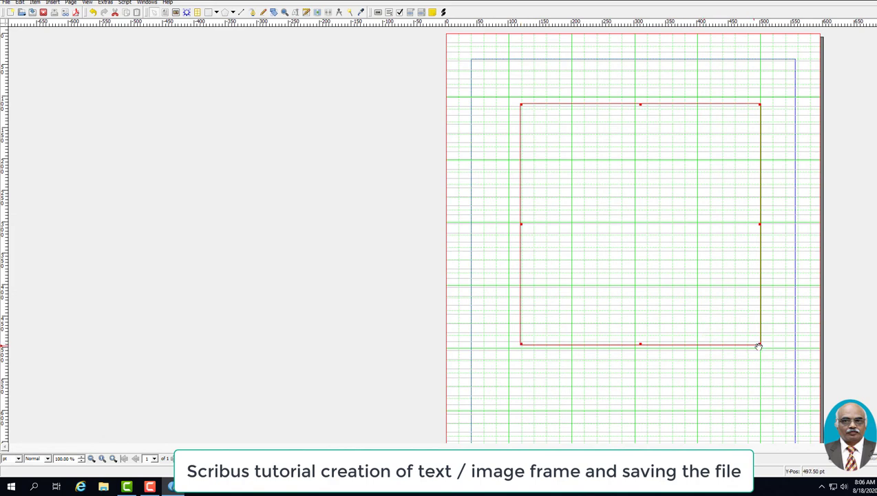
pyautogui.moveTo(760, 345); pyautogui.dragTo(705, 281)
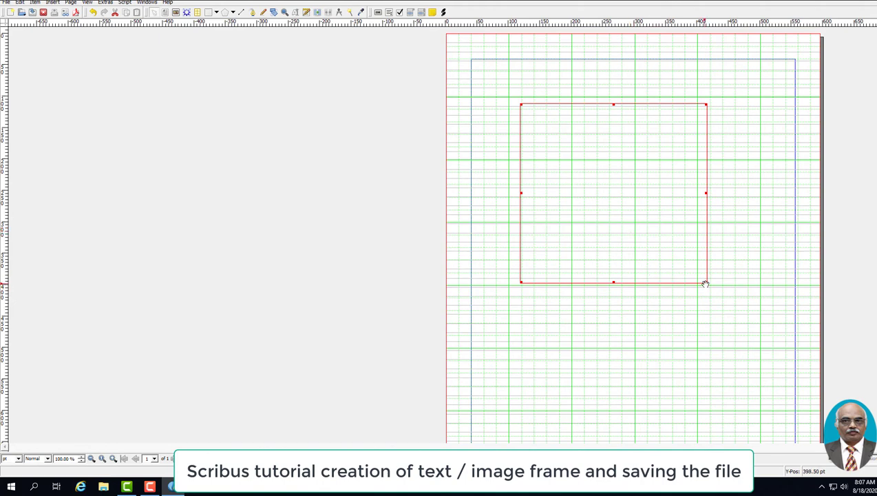
pyautogui.moveTo(705, 283); pyautogui.dragTo(780, 327)
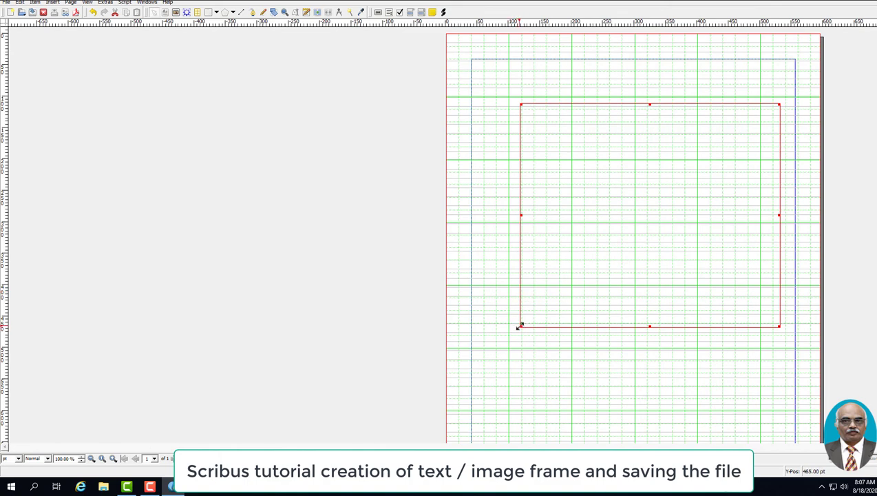
pyautogui.moveTo(521, 326); pyautogui.dragTo(492, 335)
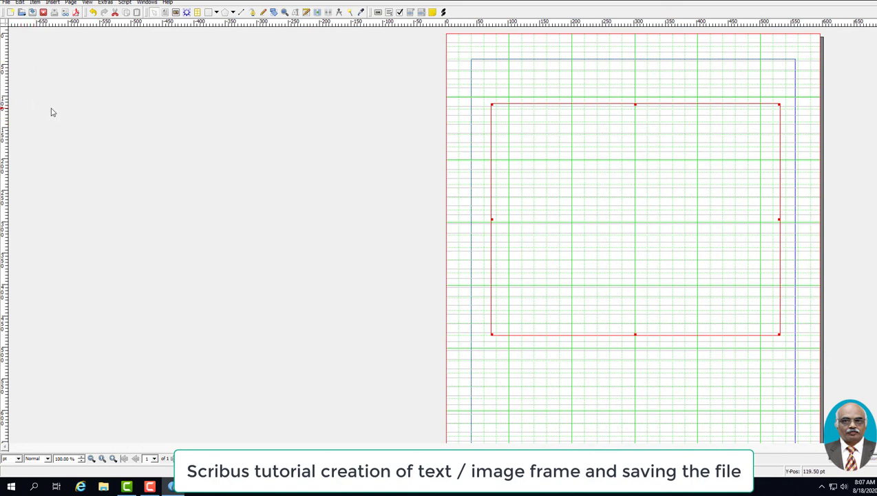
pyautogui.click(52, 3)
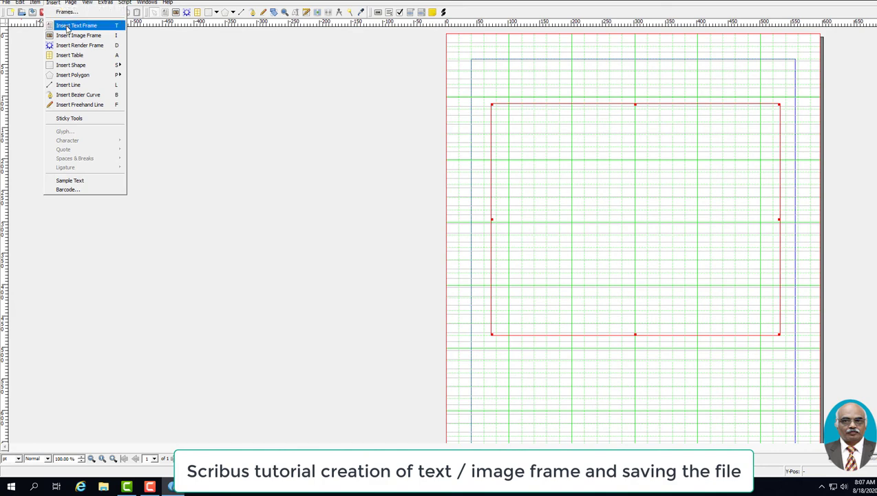
pyautogui.click(67, 26)
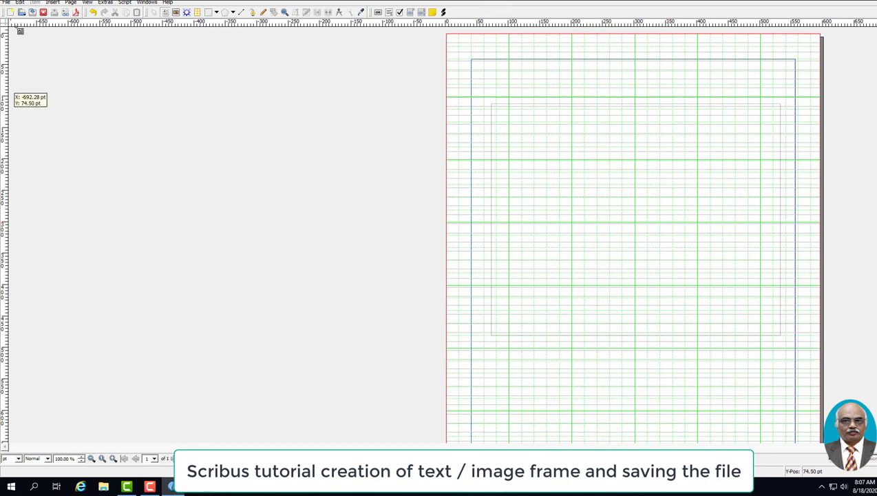
pyautogui.click(53, 3)
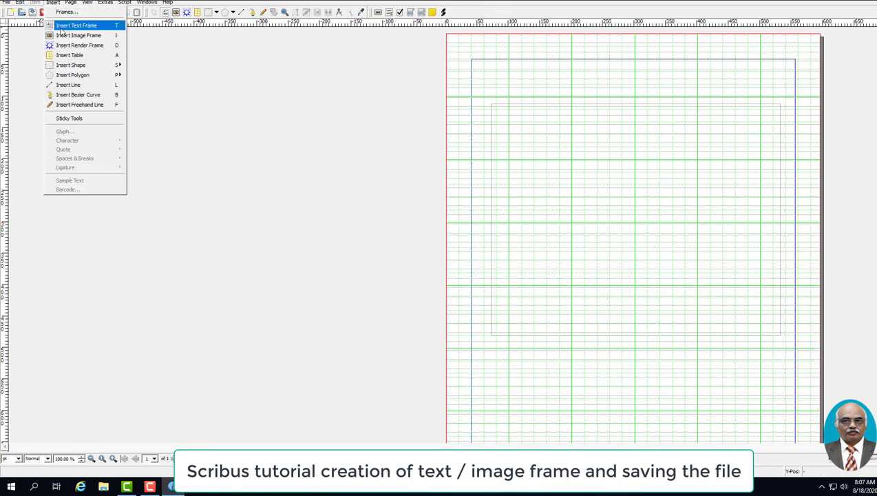
pyautogui.click(273, 130)
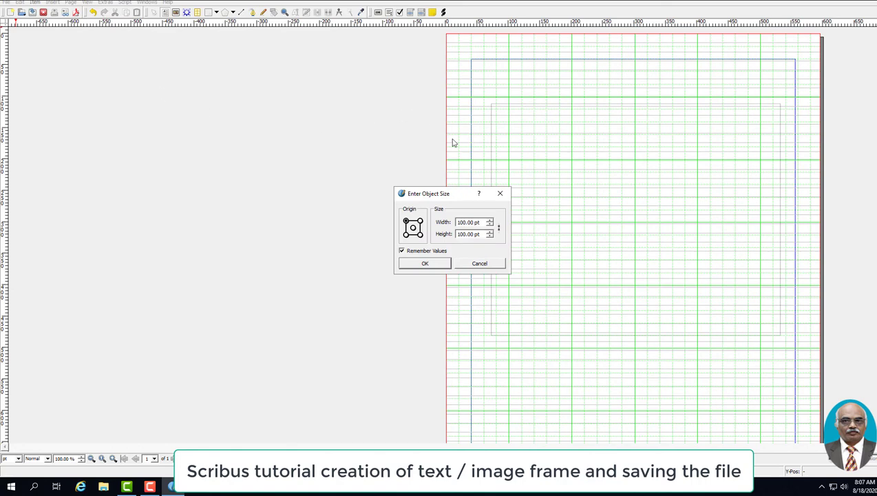
pyautogui.click(500, 193)
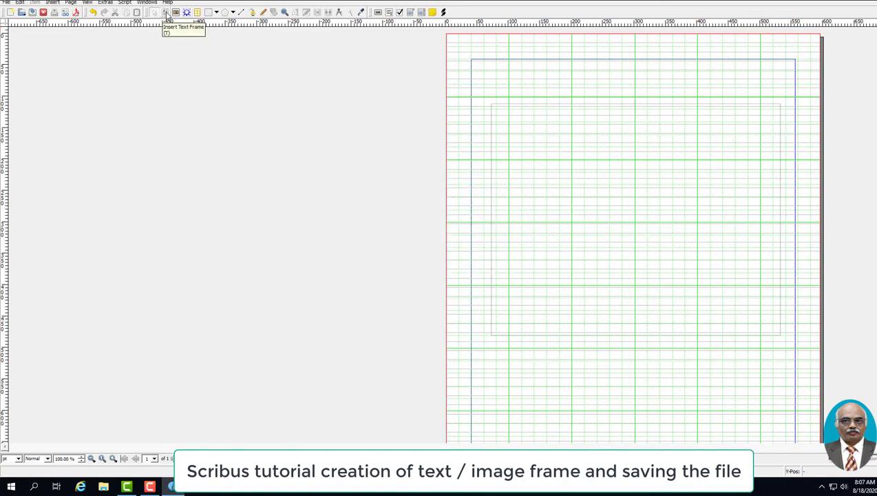
# Import sample.txt from the Desktop into the text frame and move the frame up toward the page's top margin.
pyautogui.rightClick(613, 201)
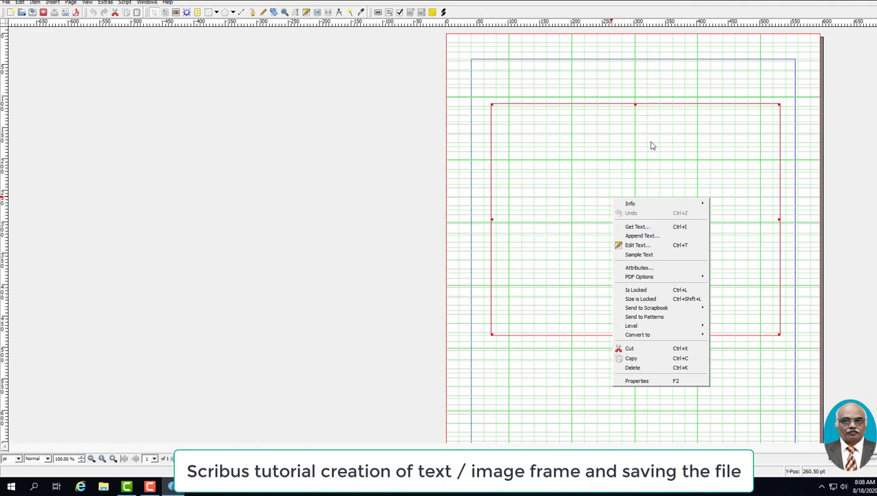
pyautogui.click(639, 230)
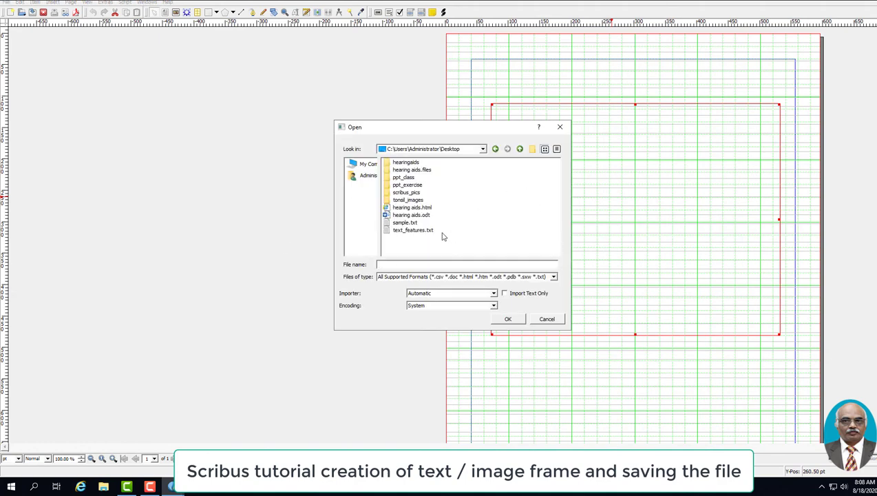
pyautogui.click(407, 223)
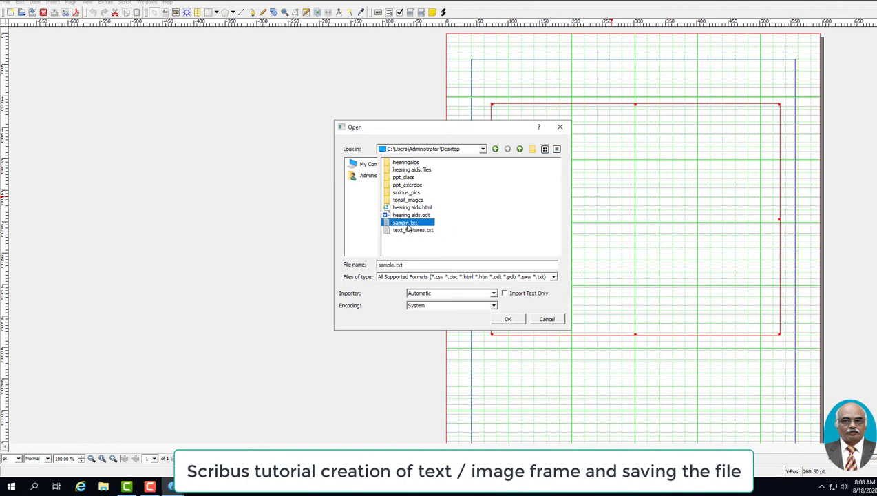
pyautogui.click(518, 320)
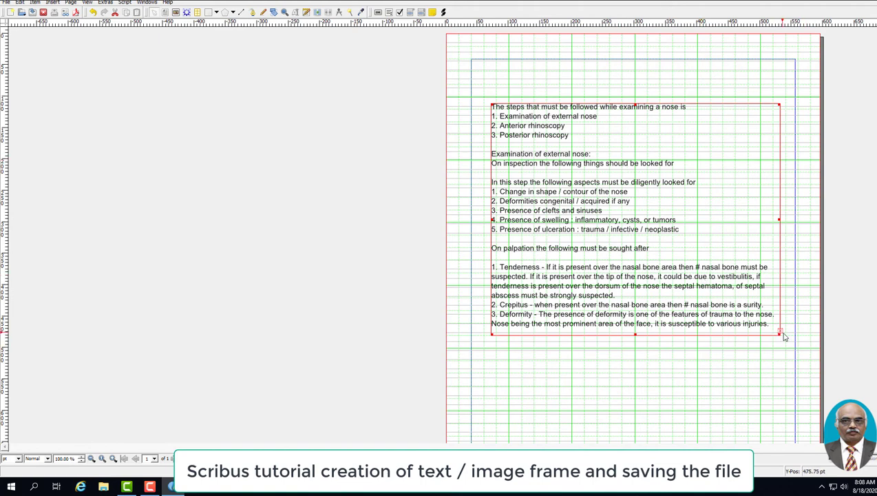
pyautogui.moveTo(620, 138); pyautogui.dragTo(619, 113)
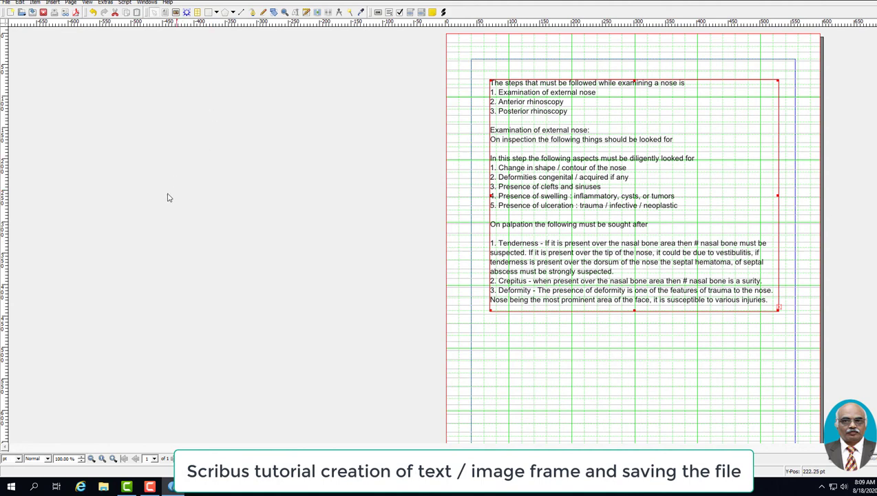
# Draw an image frame about 184 pt wide and 150 pt tall below the text frame.
pyautogui.click(176, 14)
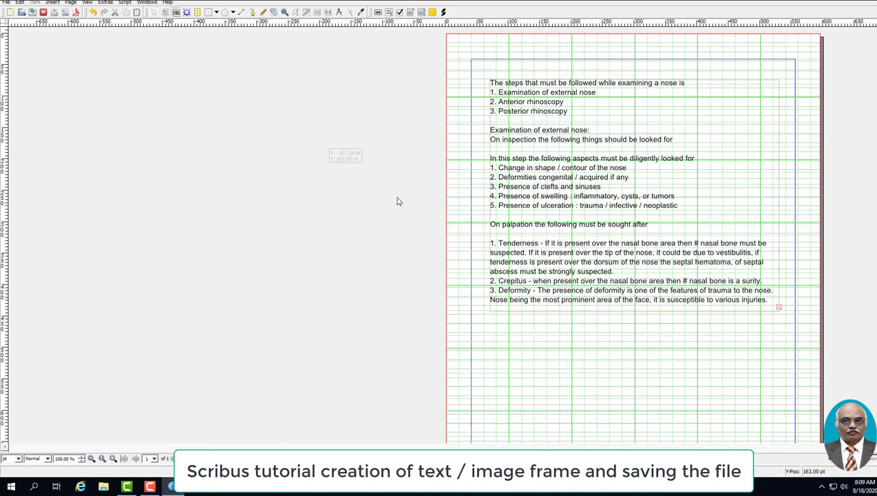
pyautogui.moveTo(538, 336); pyautogui.dragTo(654, 434)
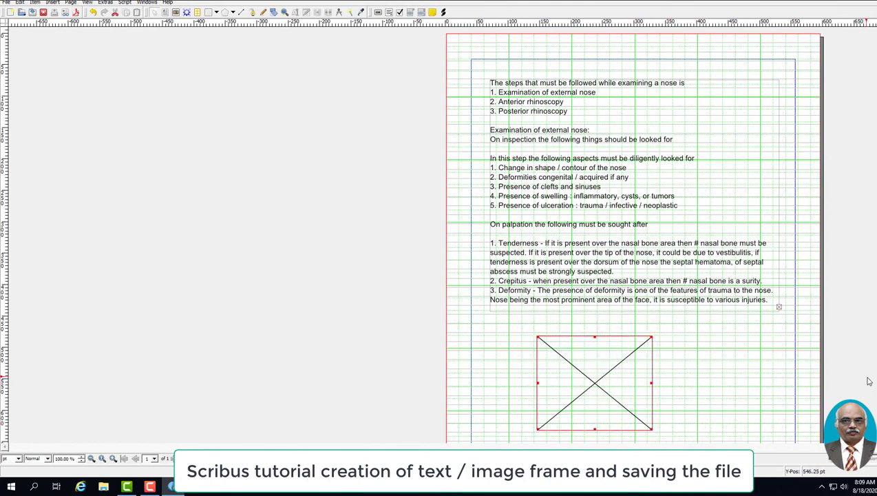
# Load bodyaid.jpg from the hearingaids folder on the Desktop into the image frame below the text.
pyautogui.scroll(-4, 869, 380)
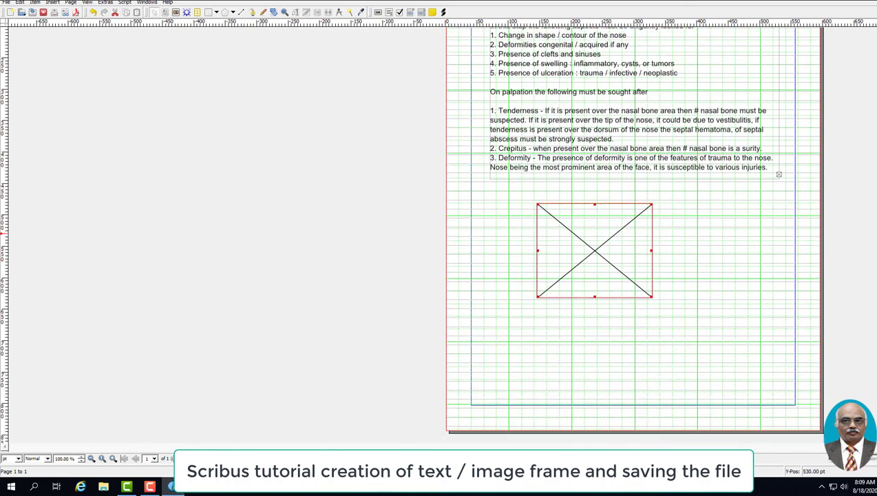
pyautogui.doubleClick(593, 252)
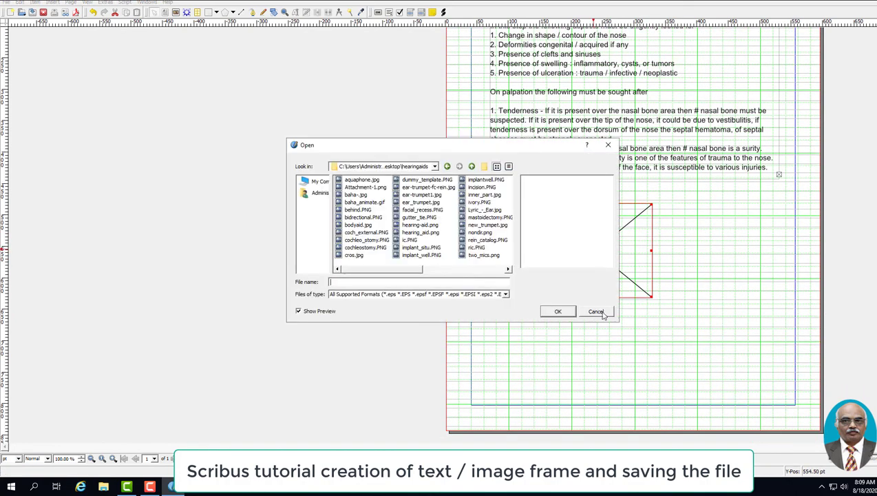
pyautogui.click(598, 311)
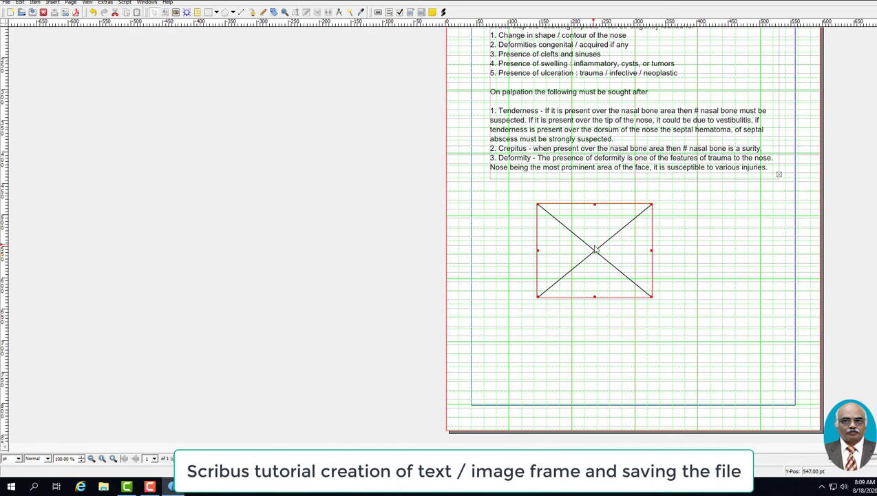
pyautogui.doubleClick(596, 250)
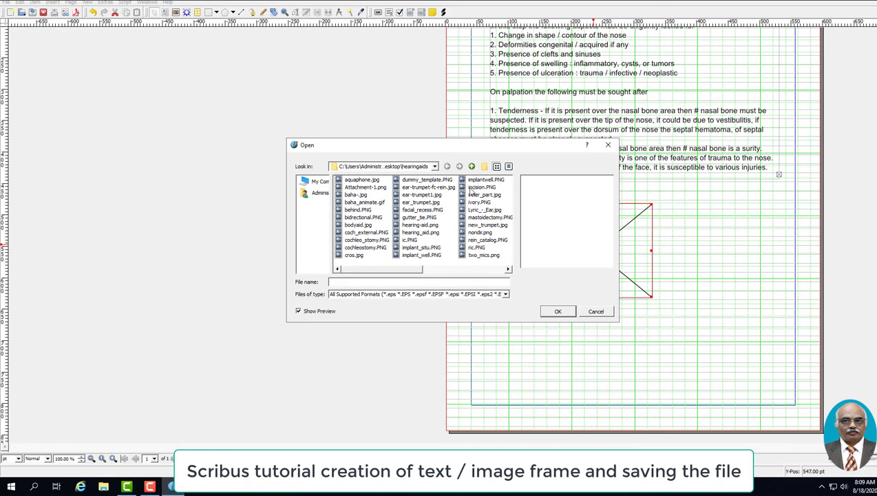
pyautogui.click(372, 249)
pyautogui.click(372, 241)
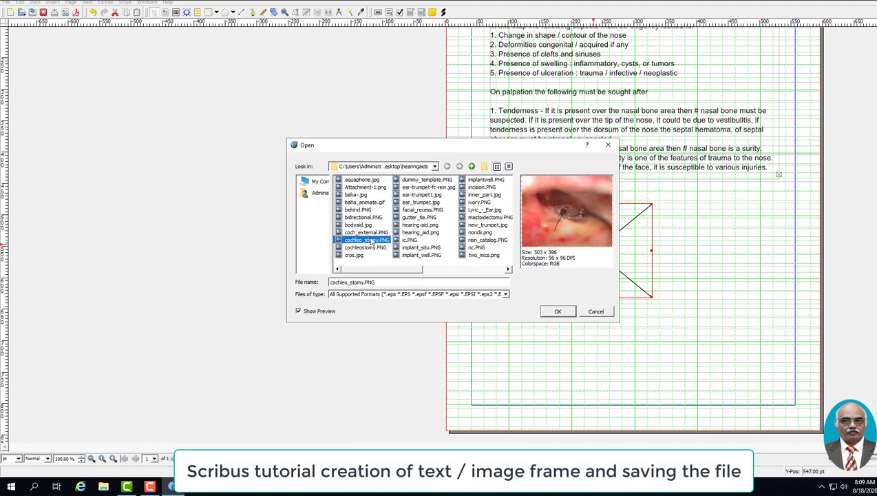
pyautogui.click(371, 233)
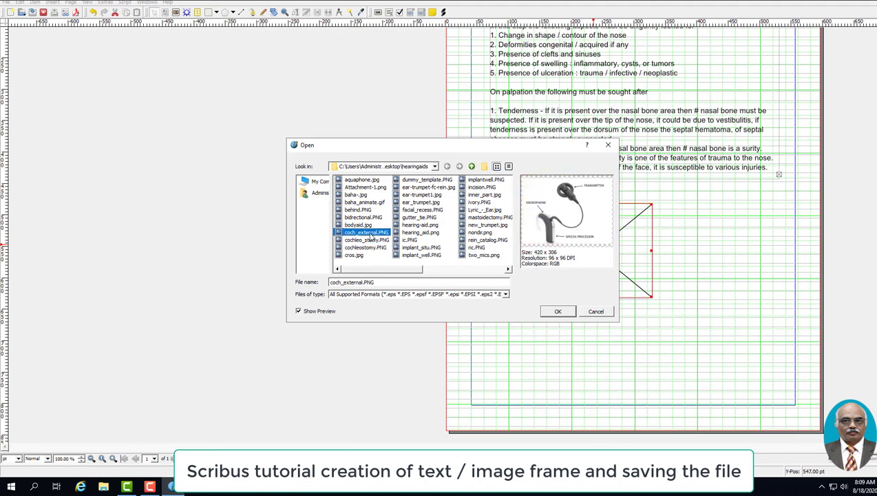
pyautogui.click(367, 225)
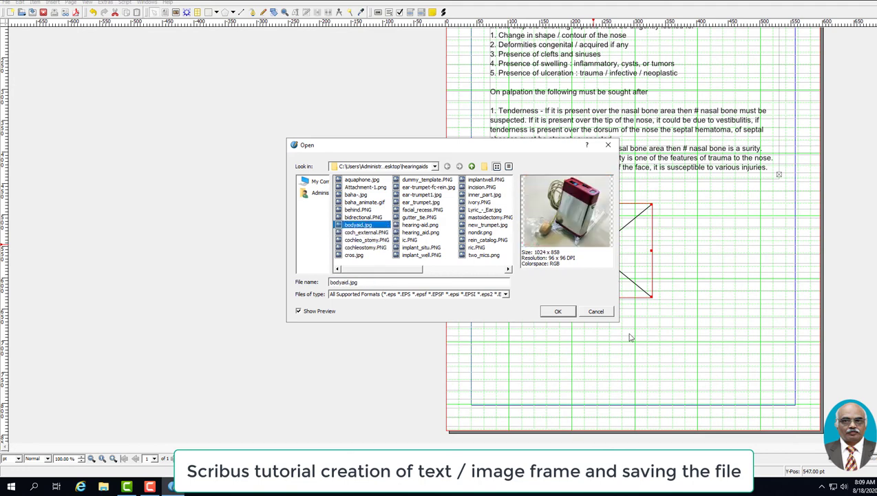
pyautogui.click(557, 312)
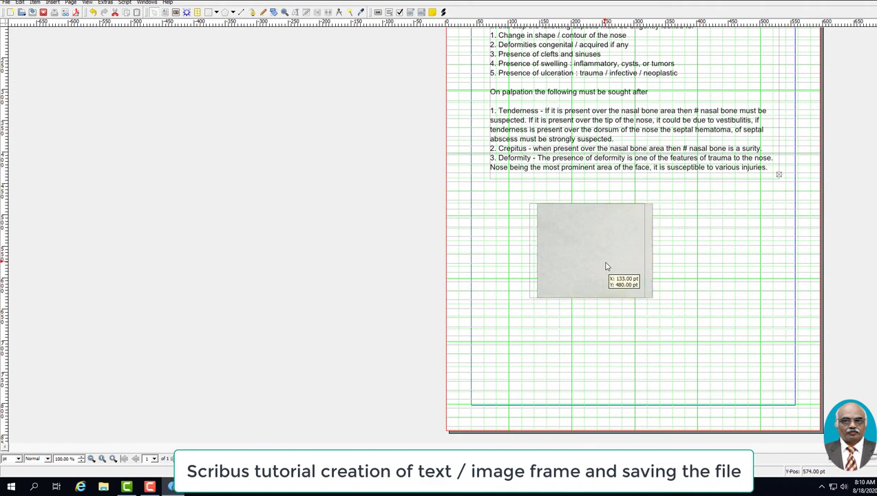
# Shift the picture inside its frame up and to the left so that the red top of the device shows.
pyautogui.doubleClick(608, 253)
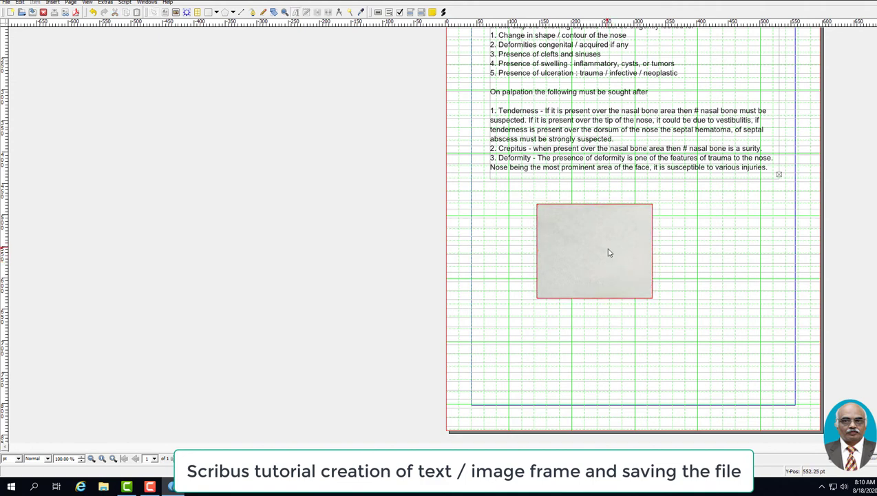
pyautogui.moveTo(608, 252); pyautogui.dragTo(546, 240)
pyautogui.moveTo(606, 252); pyautogui.dragTo(539, 238)
pyautogui.moveTo(597, 249); pyautogui.dragTo(549, 242)
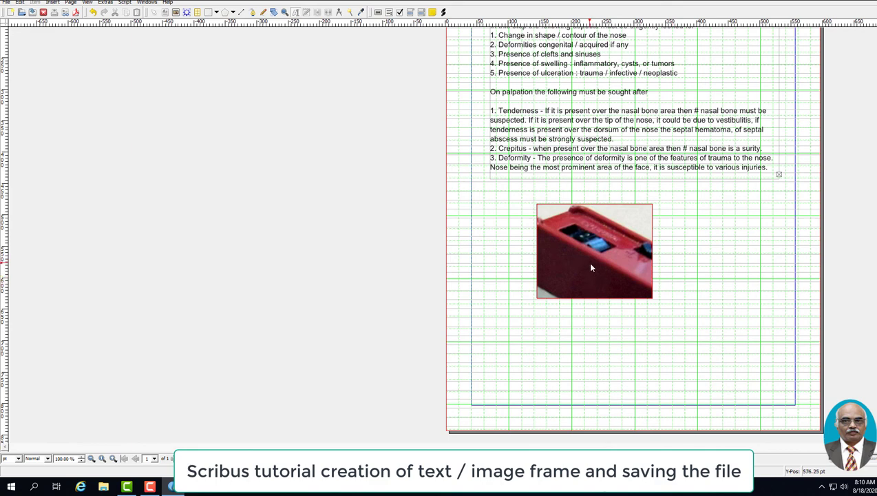
pyautogui.moveTo(590, 267); pyautogui.dragTo(547, 245)
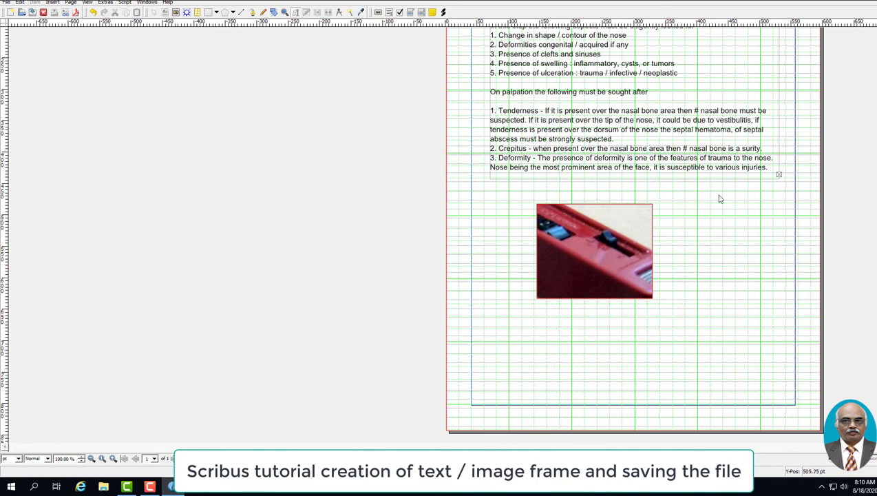
pyautogui.click(618, 264)
# Enlarge the image frame to about 245 pt wide and 185 pt tall and adjust the image to the frame.
pyautogui.click(577, 268)
pyautogui.moveTo(652, 298); pyautogui.dragTo(676, 307)
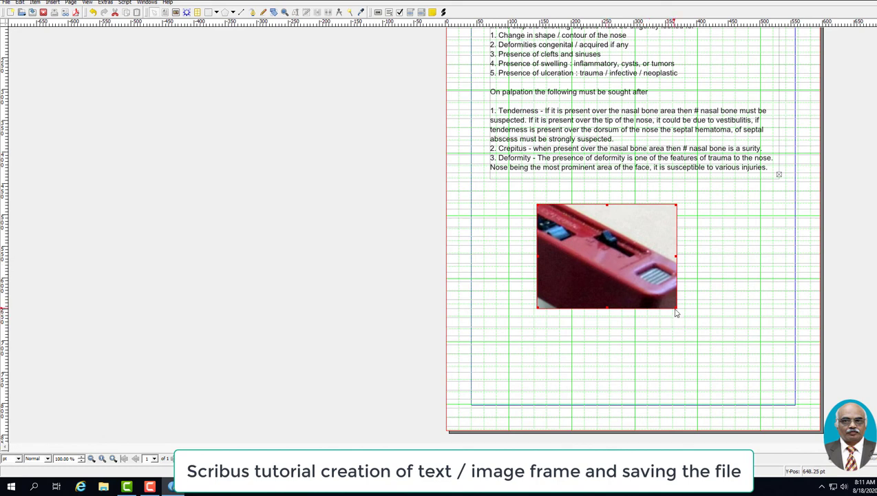
pyautogui.moveTo(676, 206); pyautogui.dragTo(691, 193)
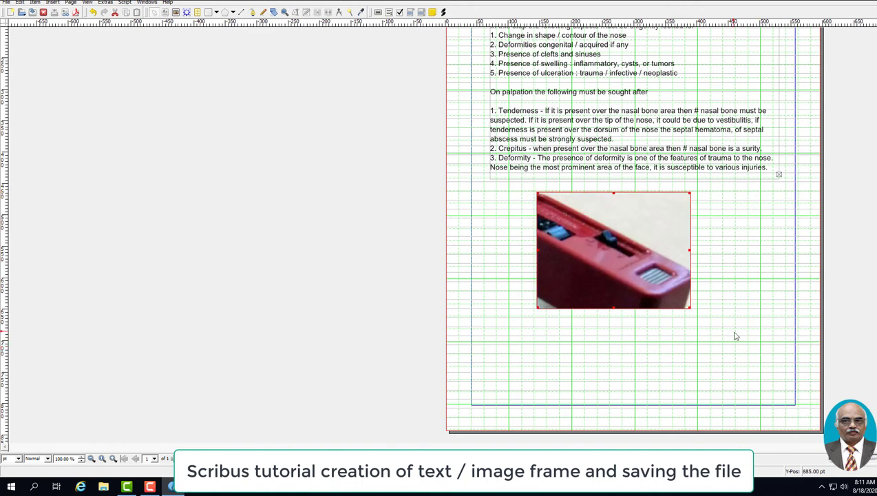
pyautogui.rightClick(606, 256)
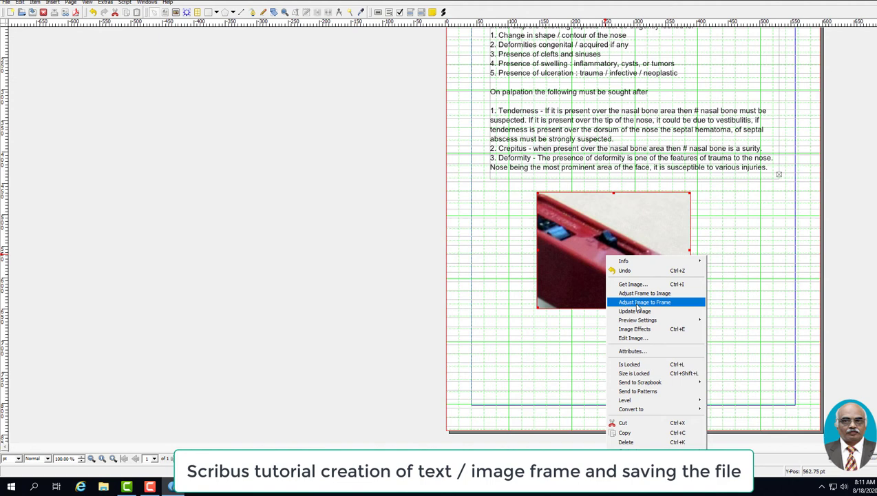
pyautogui.click(637, 303)
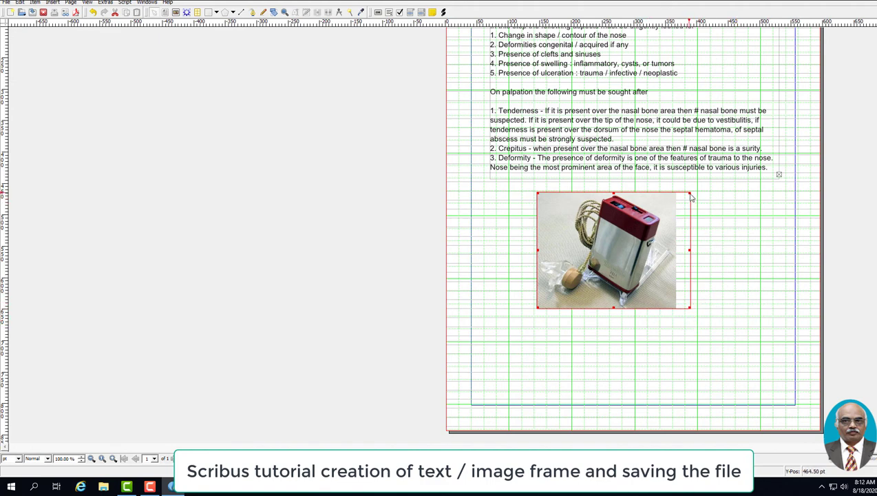
# Narrow the image frame to the picture's right edge, adjust the frame to the image and deselect it.
pyautogui.moveTo(689, 195); pyautogui.dragTo(675, 192)
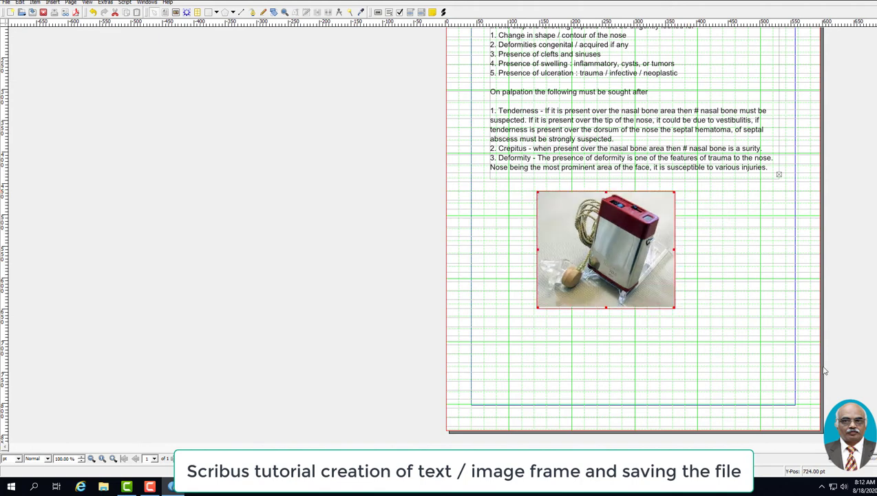
pyautogui.rightClick(646, 288)
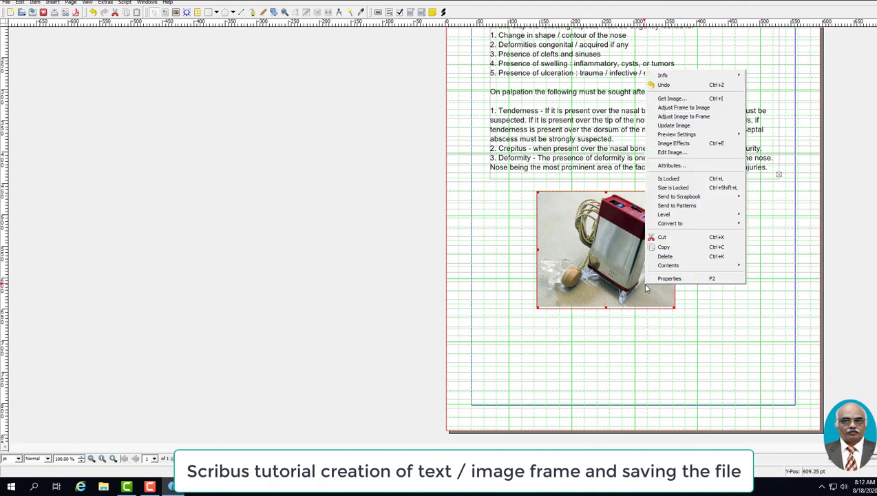
pyautogui.click(678, 109)
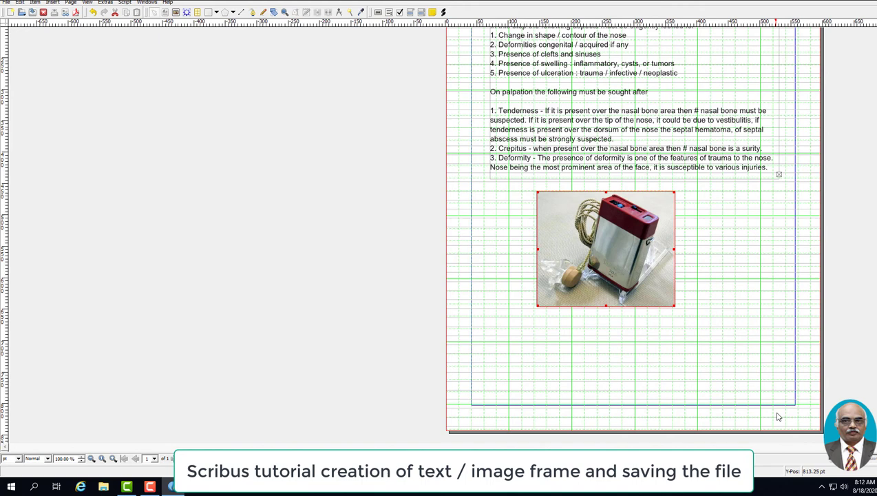
pyautogui.click(770, 341)
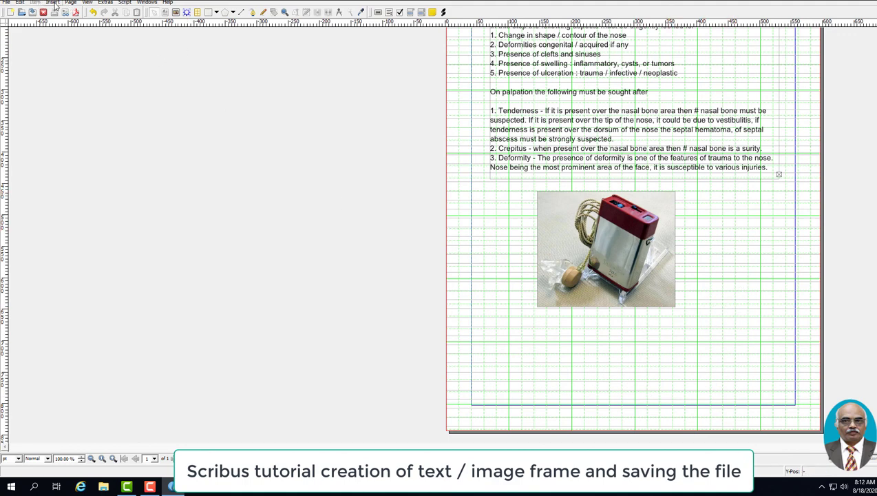
pyautogui.click(53, 3)
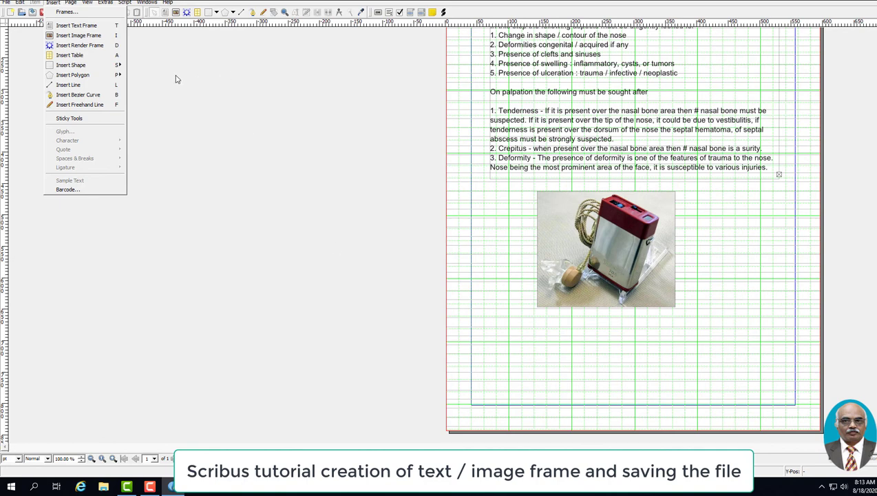
pyautogui.click(72, 36)
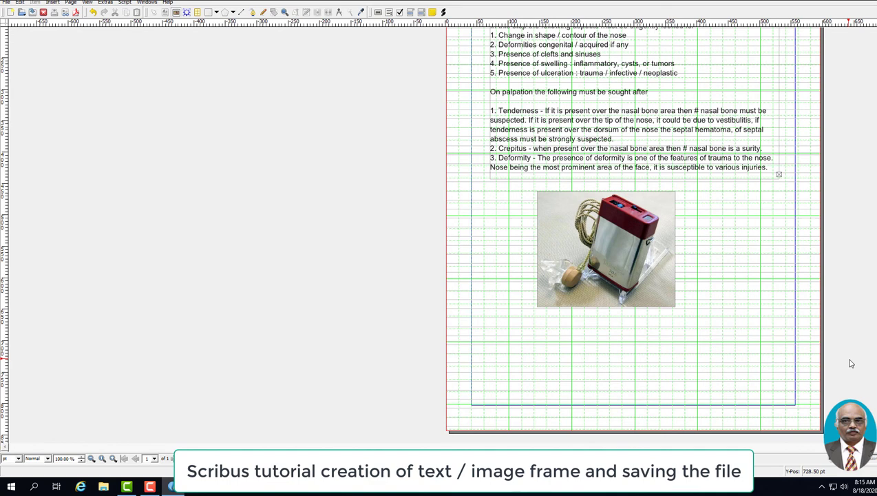
# Save the document in the Documents folder under the file name hearingaid.
pyautogui.click(6, 2)
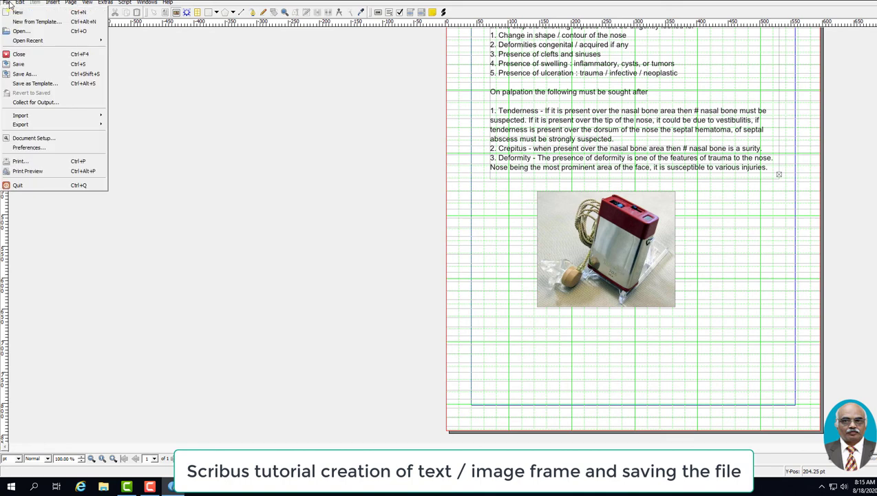
pyautogui.click(39, 65)
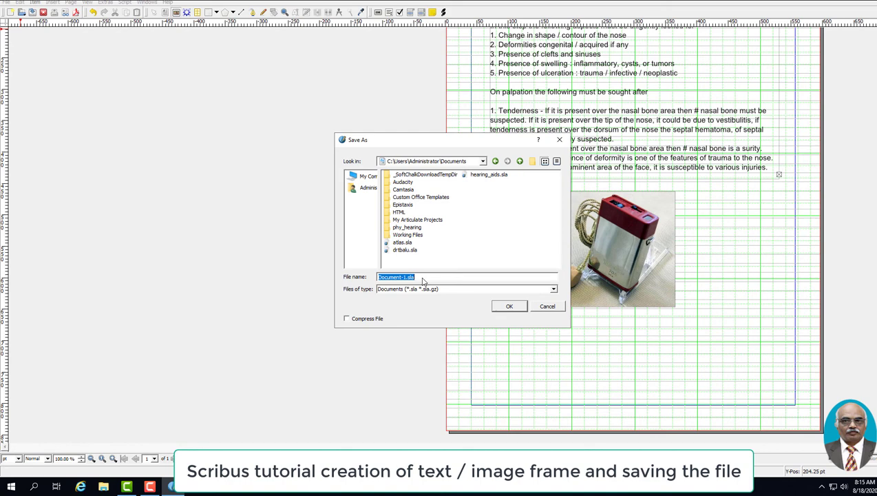
pyautogui.write('heari')
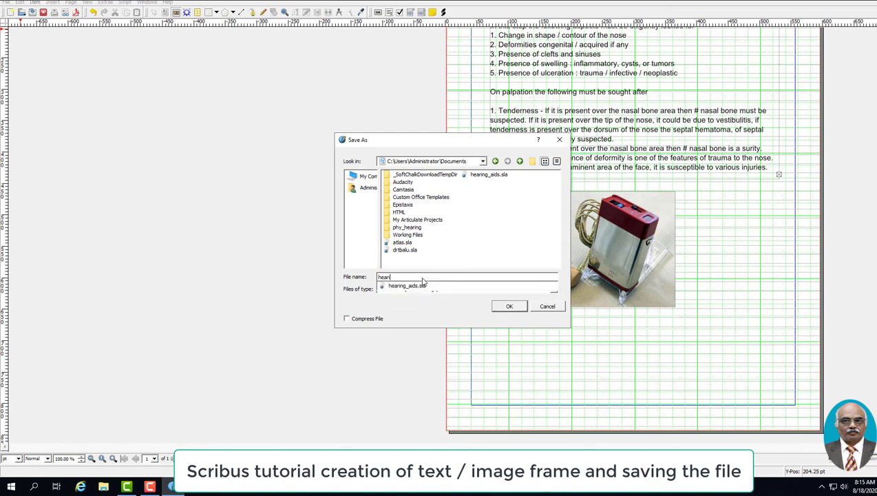
pyautogui.write('ngaid')
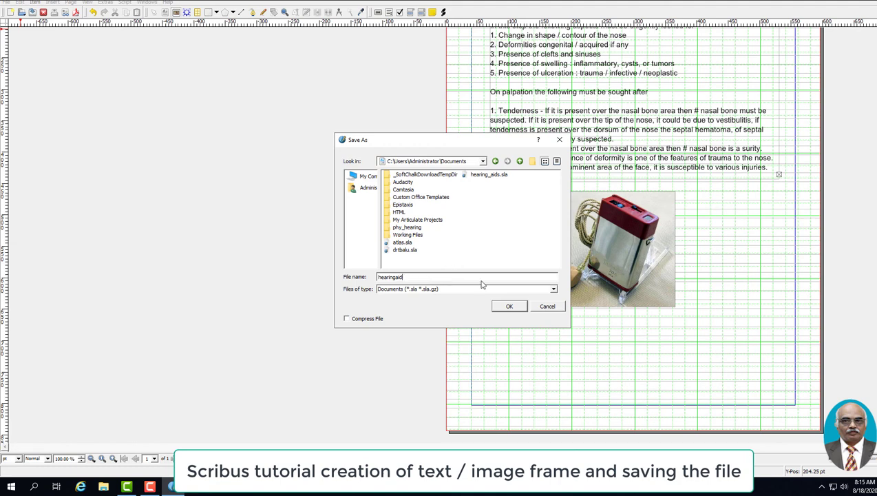
pyautogui.click(509, 306)
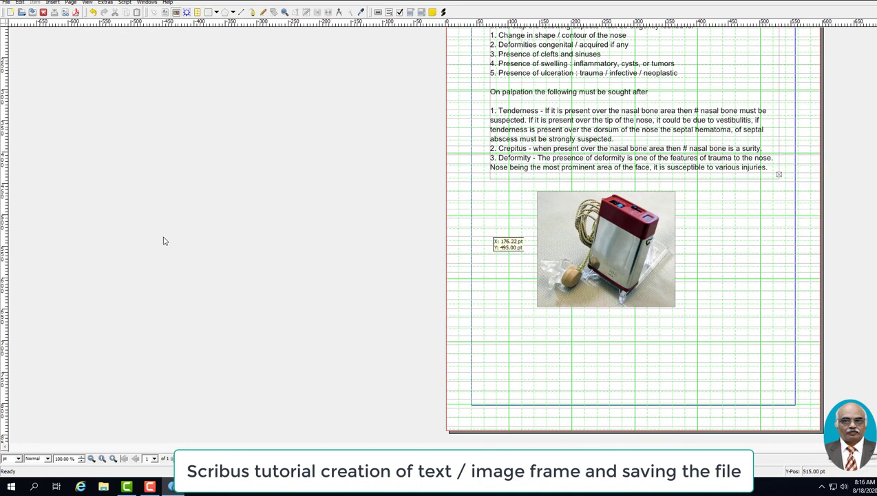
pyautogui.click(6, 3)
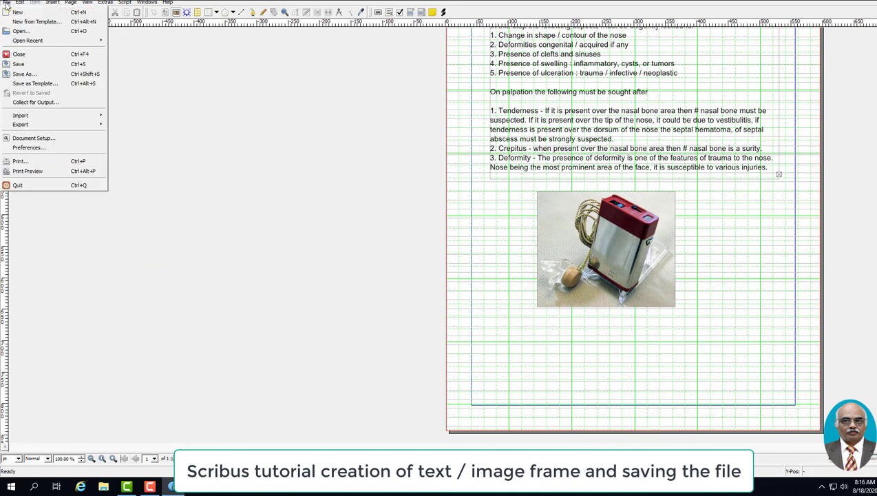
pyautogui.click(25, 74)
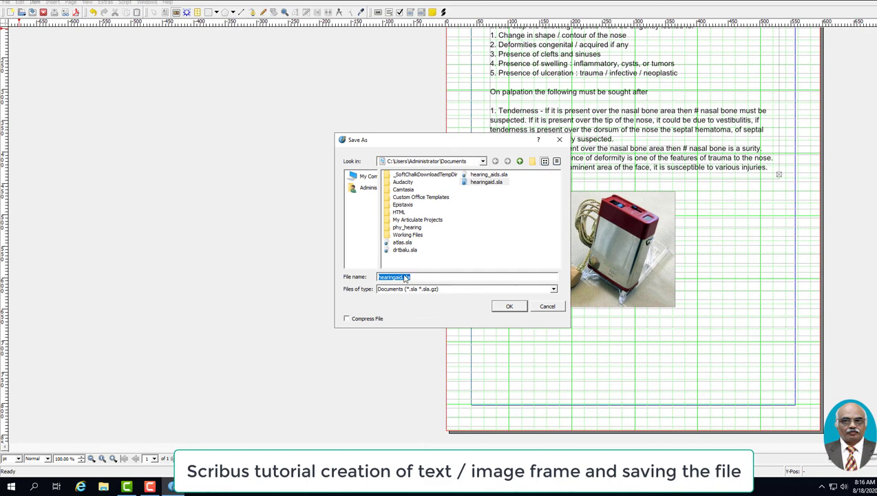
pyautogui.click(544, 307)
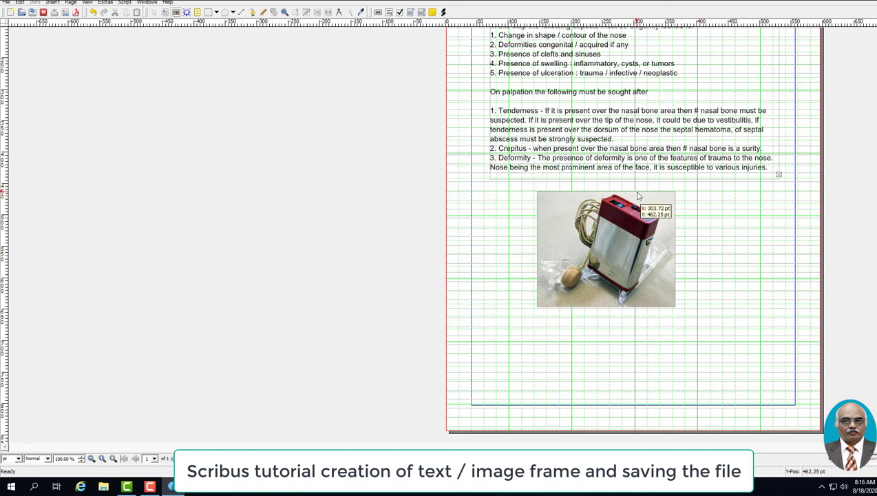
pyautogui.click(32, 12)
pyautogui.click(6, 2)
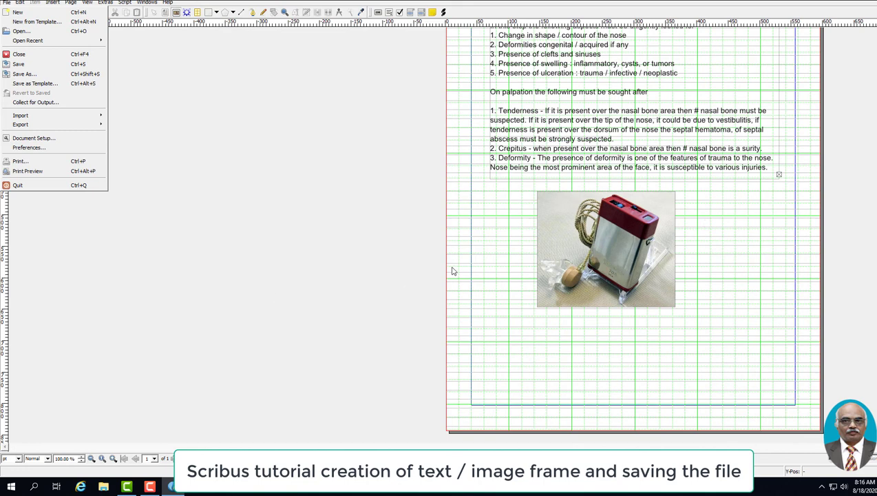
pyautogui.click(21, 74)
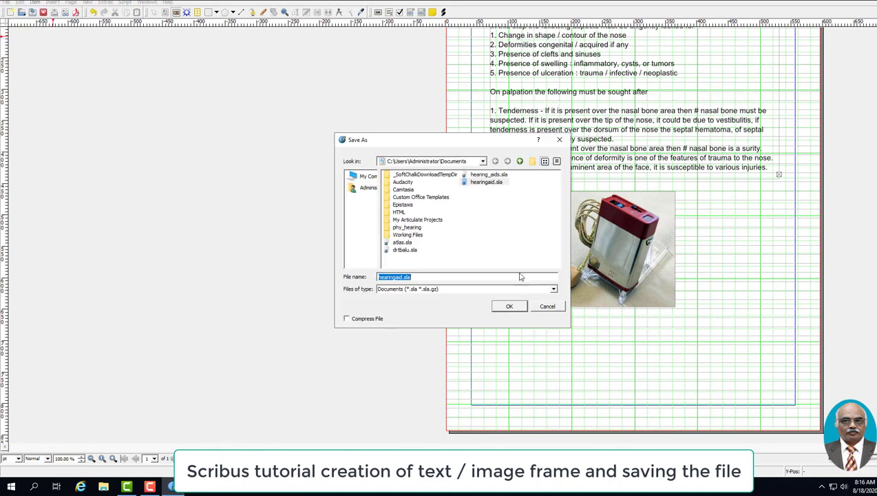
pyautogui.click(547, 307)
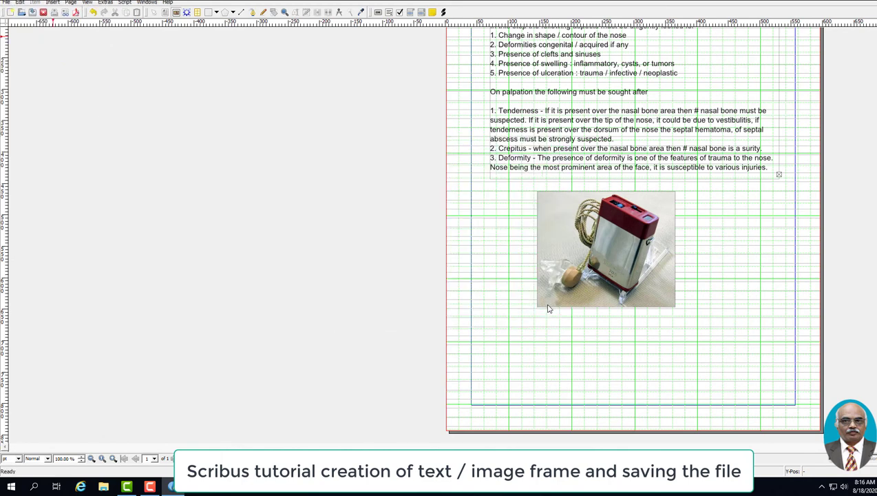
# Collect the document for output into a directory named hearing_aid inside the Documents folder.
pyautogui.click(7, 4)
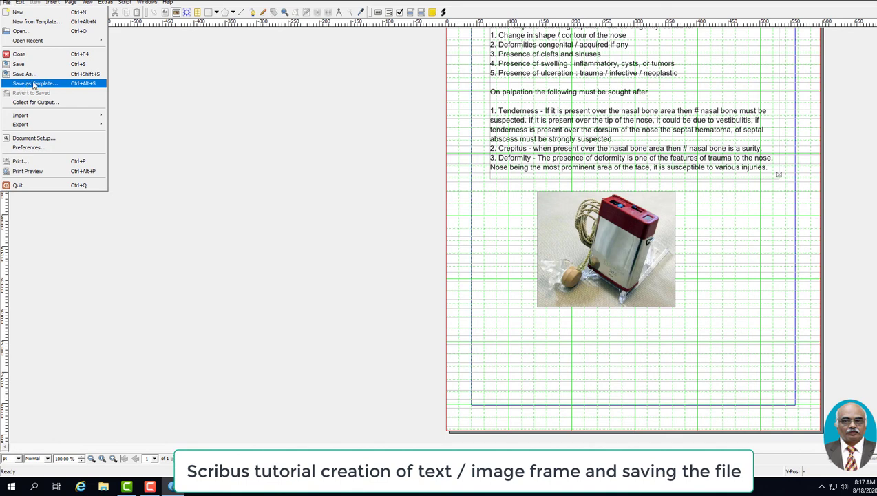
pyautogui.click(38, 103)
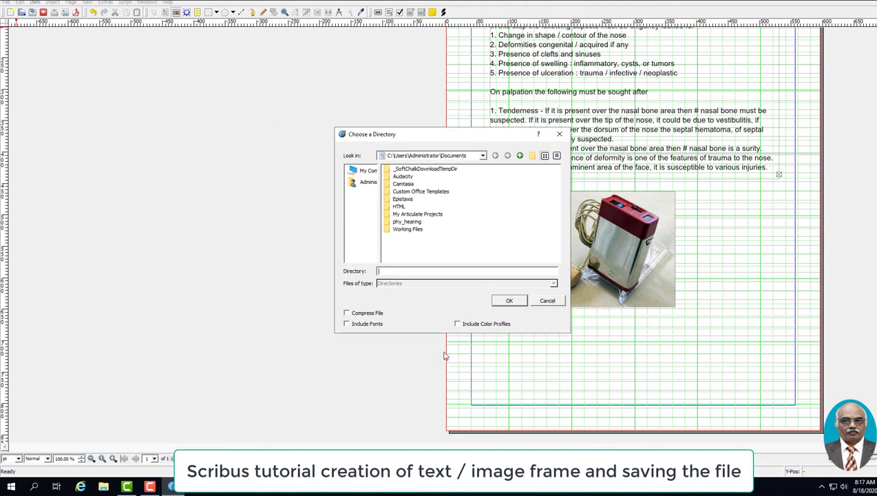
pyautogui.click(405, 270)
pyautogui.write('hearing_aid')
pyautogui.click(512, 301)
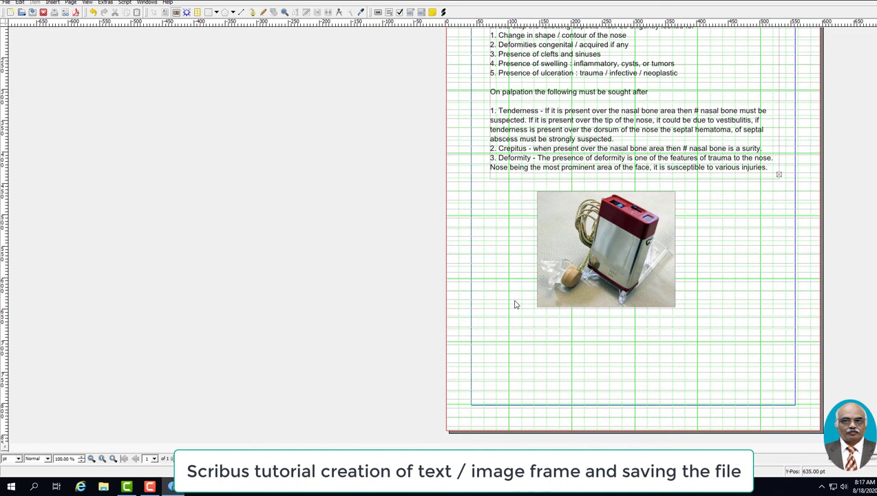
pyautogui.click(6, 2)
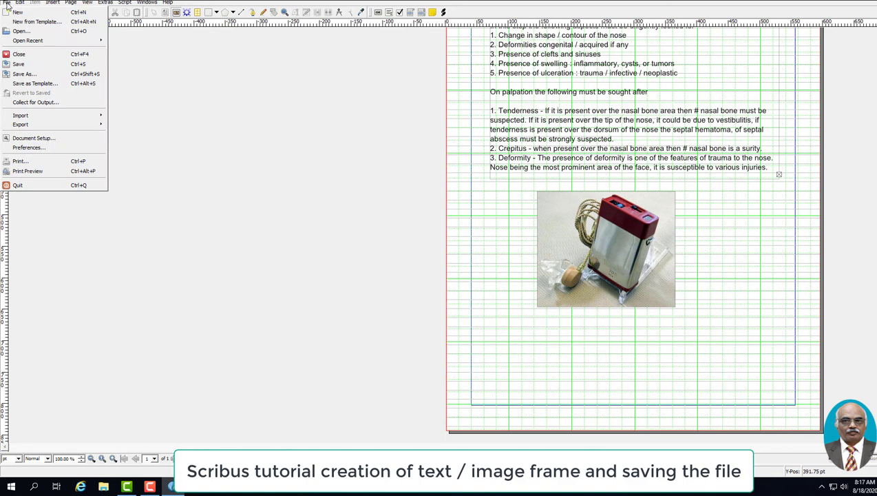
pyautogui.click(270, 108)
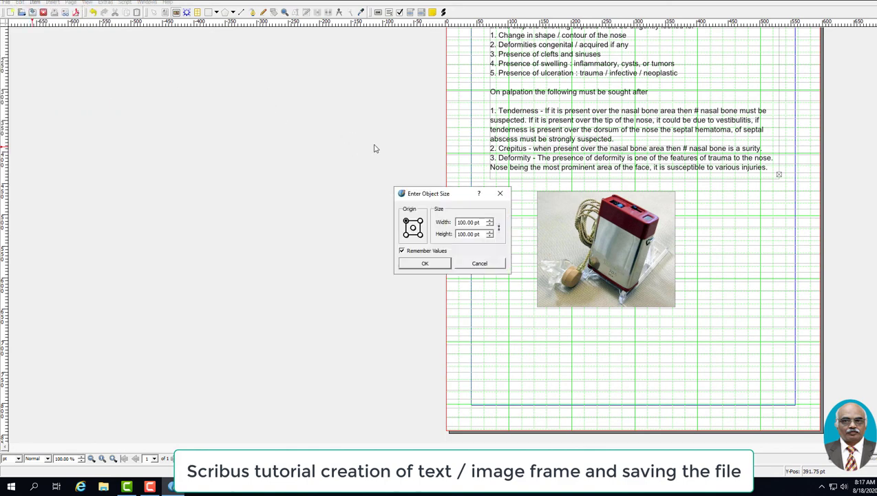
pyautogui.click(500, 194)
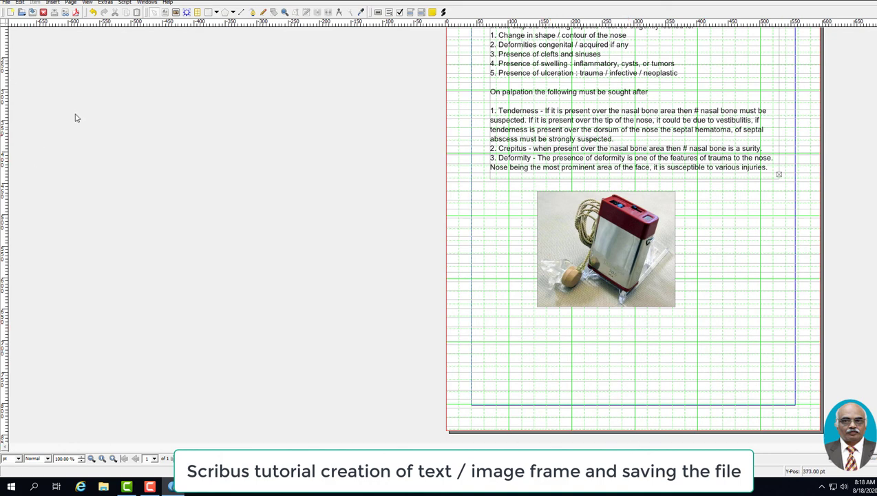
# Preview the document's print output, ignoring the preflight errors, check the text and picture, and close the preview.
pyautogui.click(6, 3)
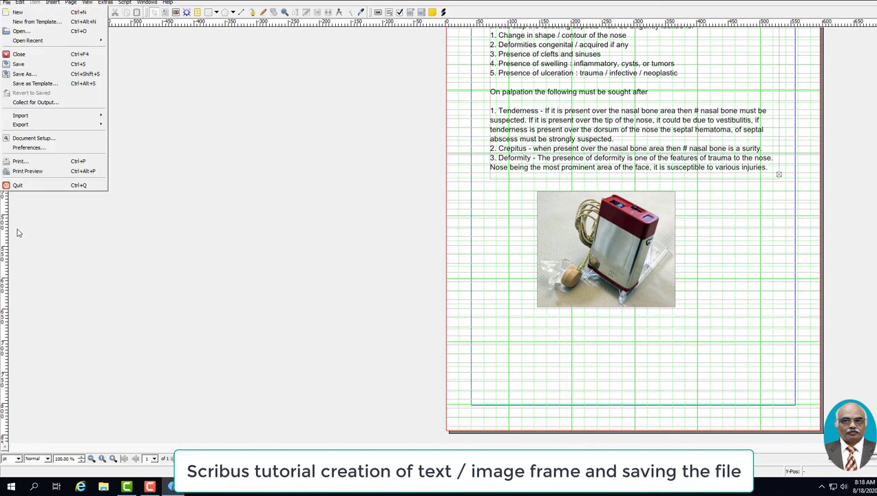
pyautogui.click(24, 172)
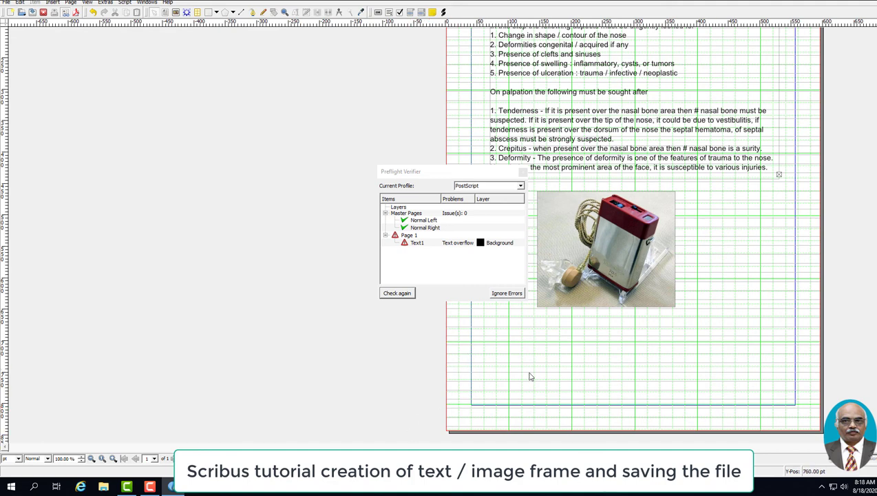
pyautogui.click(518, 295)
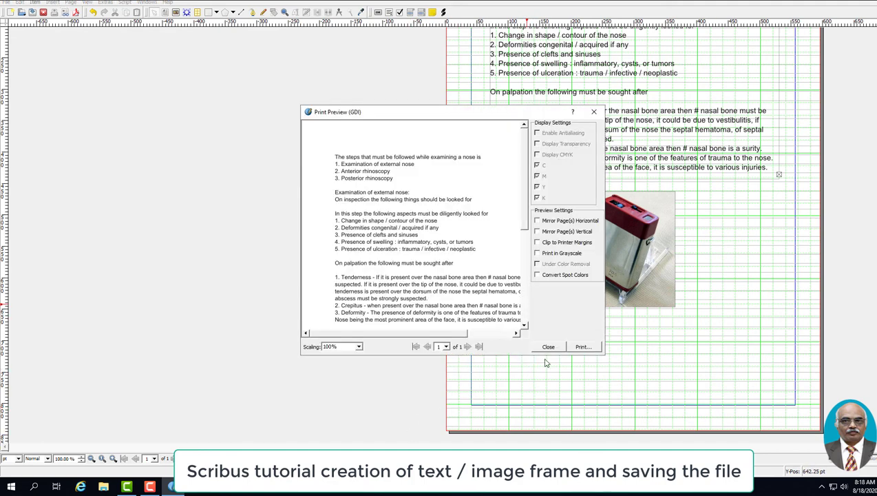
pyautogui.moveTo(526, 165); pyautogui.dragTo(530, 254)
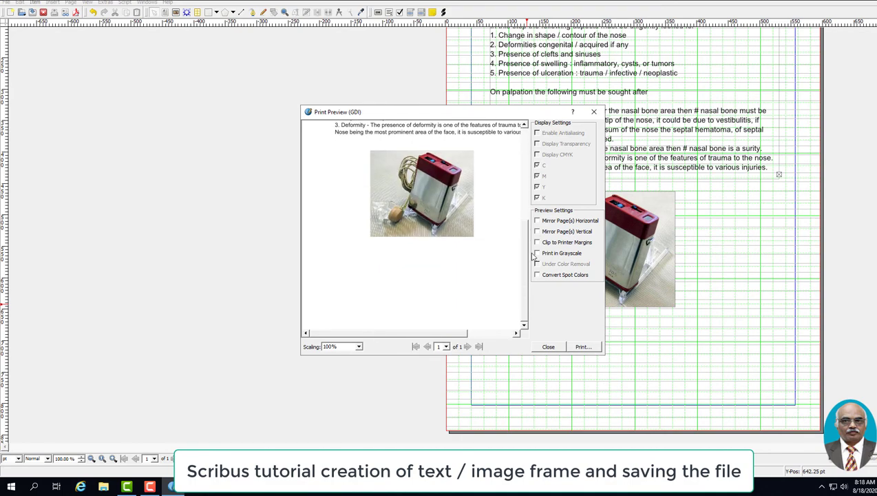
pyautogui.click(595, 113)
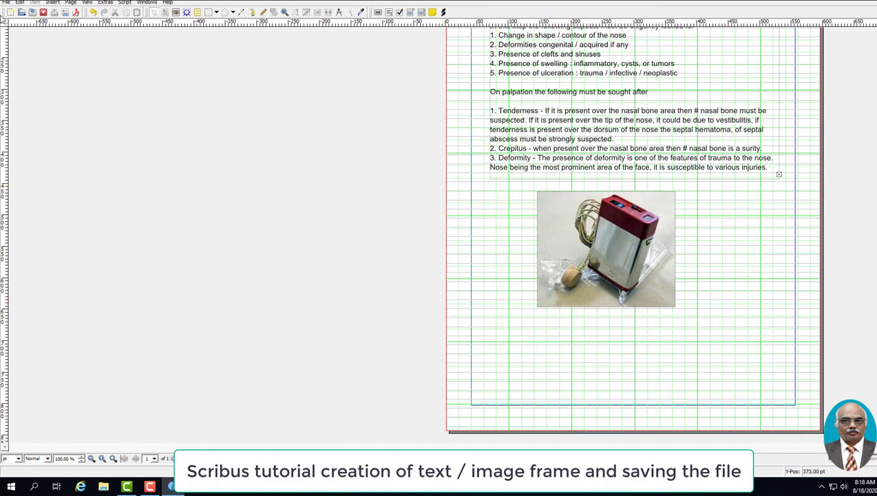
# Export the document as a PDF named hearingaid.pdf to the Desktop folder, ignoring the preflight errors.
pyautogui.click(6, 5)
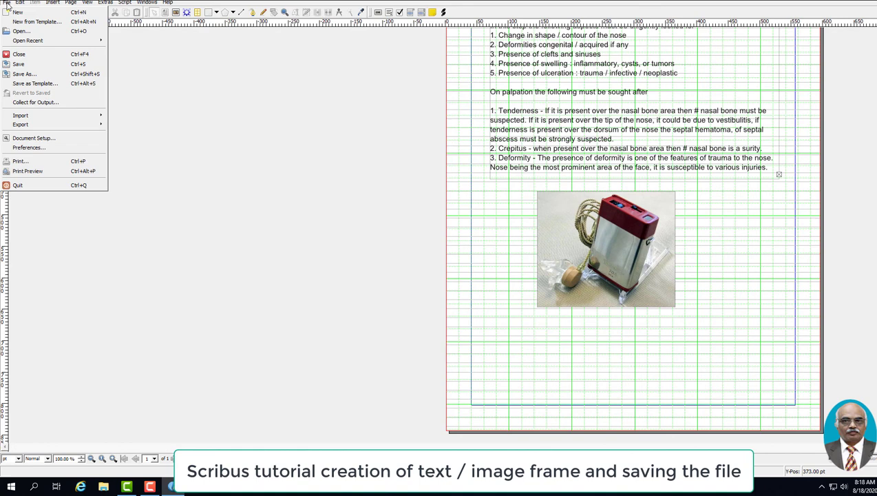
pyautogui.moveTo(21, 125)
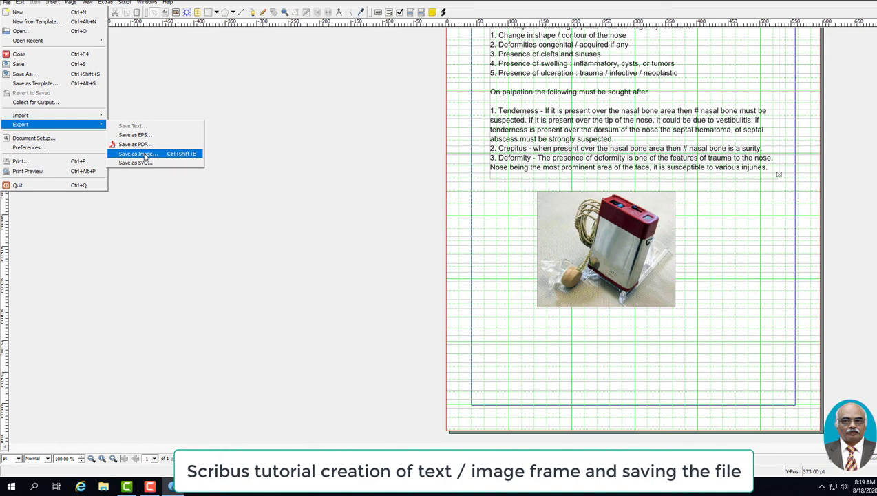
pyautogui.click(147, 145)
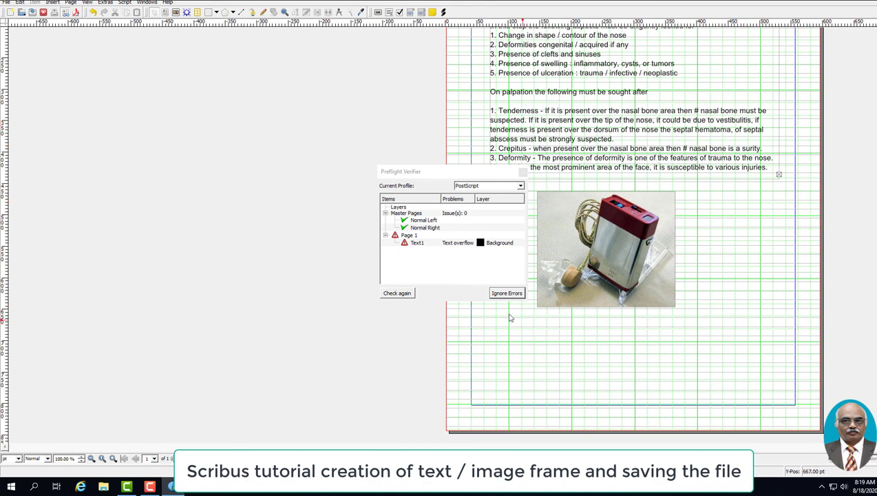
pyautogui.click(507, 293)
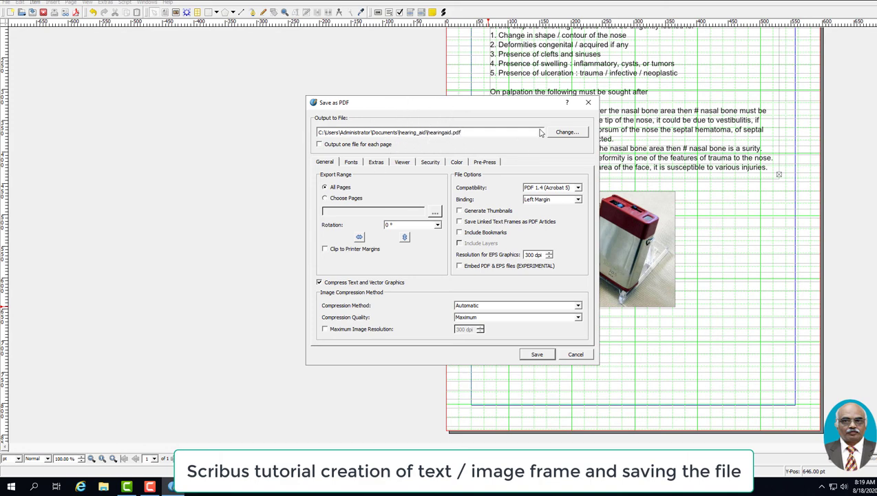
pyautogui.click(571, 133)
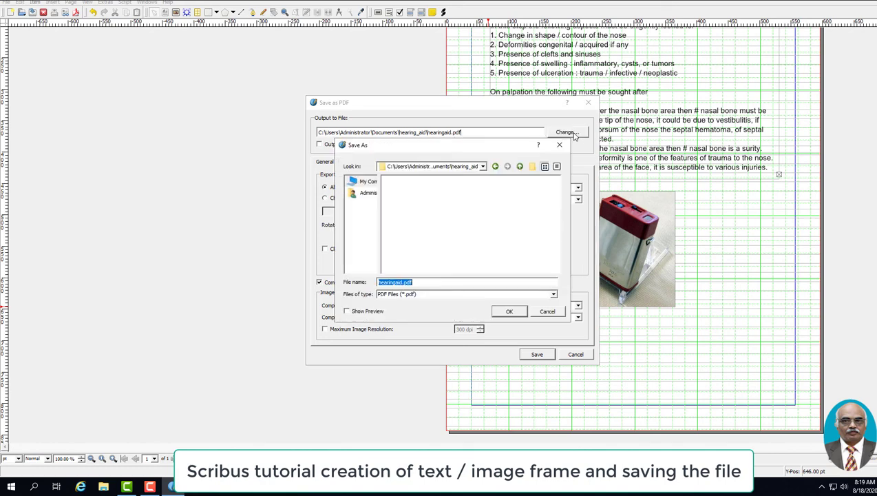
pyautogui.click(549, 312)
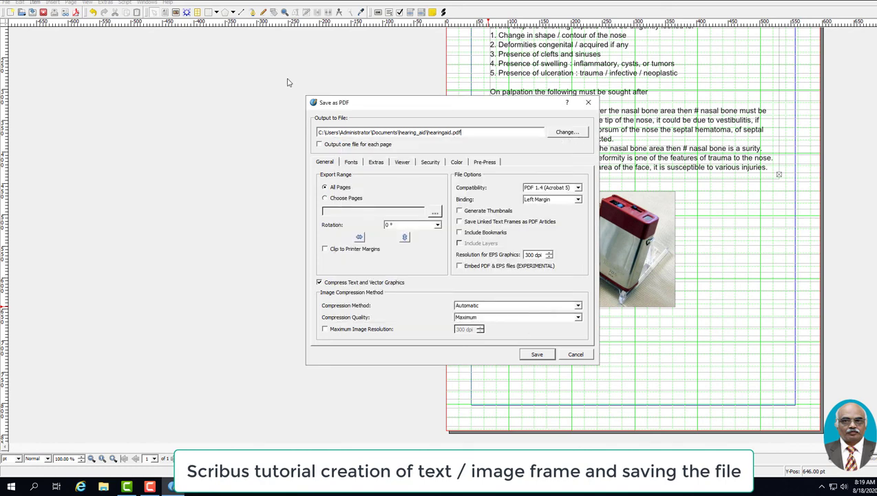
pyautogui.click(571, 132)
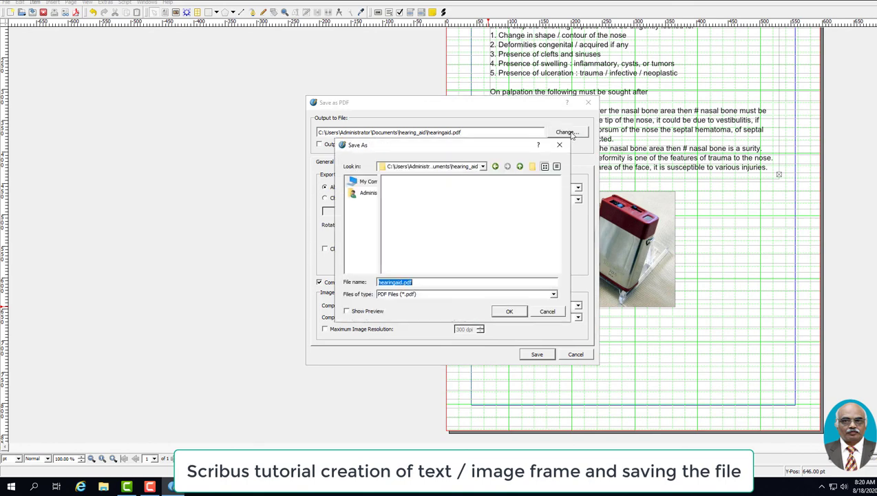
pyautogui.click(365, 195)
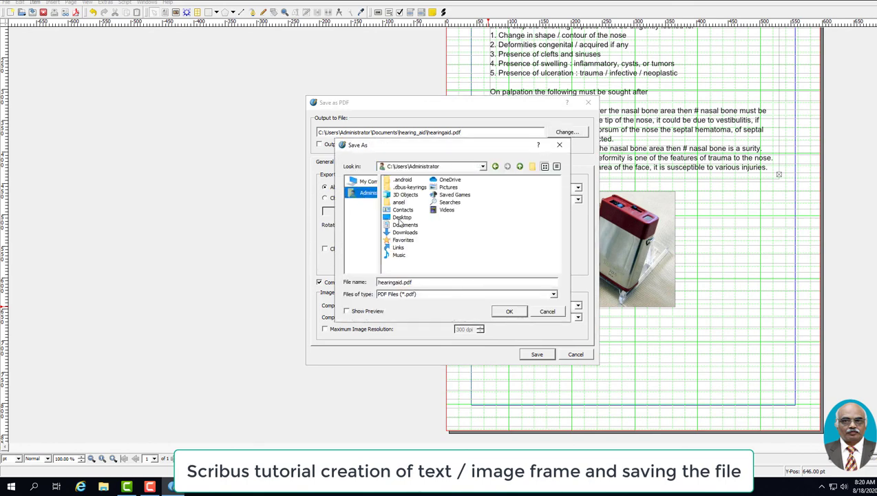
pyautogui.doubleClick(400, 217)
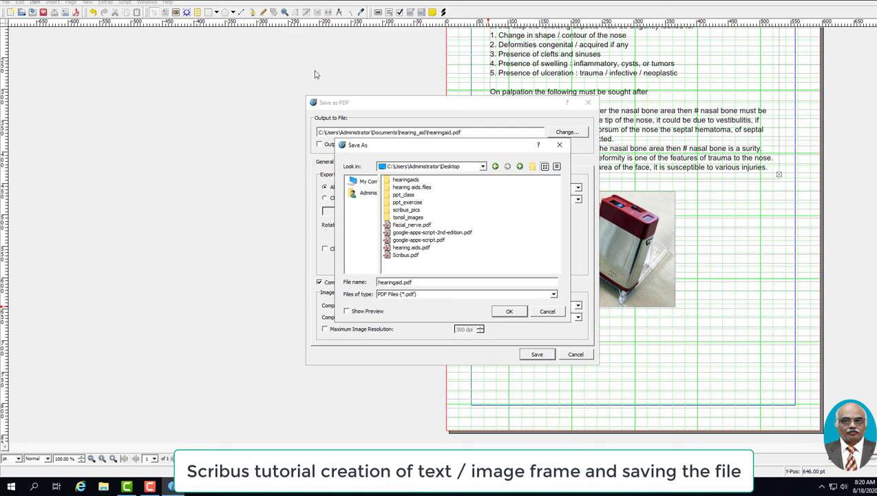
pyautogui.click(509, 312)
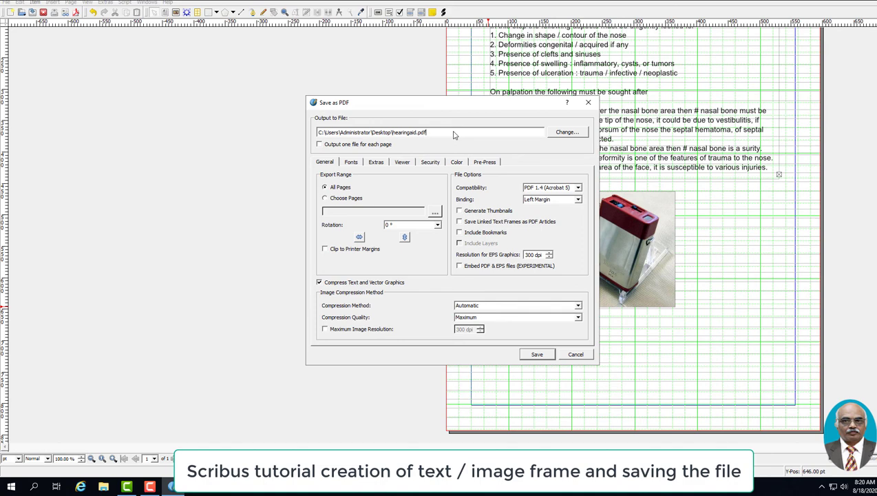
pyautogui.click(537, 354)
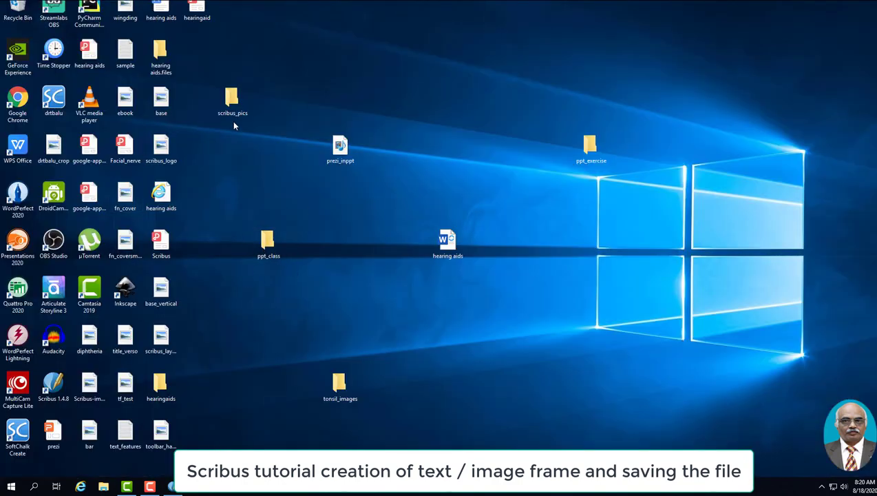
# Open the exported hearingaid PDF from the desktop in a PDF viewer and check its text and picture.
pyautogui.click(197, 15)
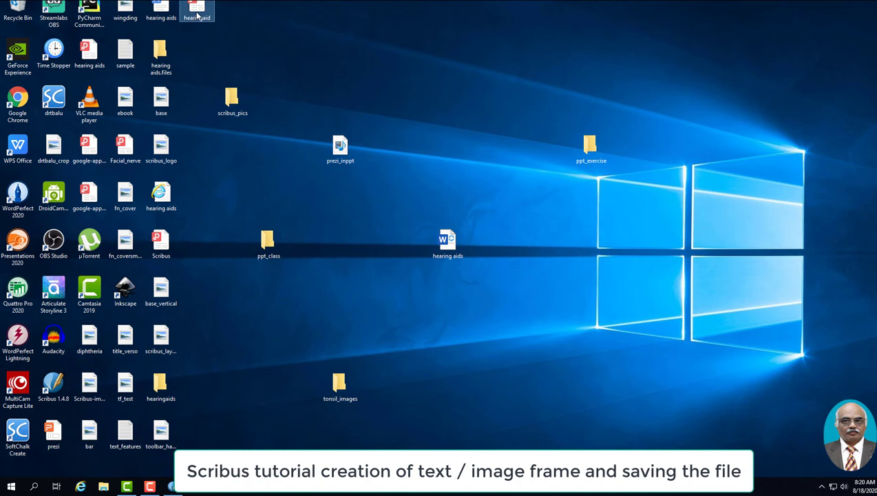
pyautogui.rightClick(197, 15)
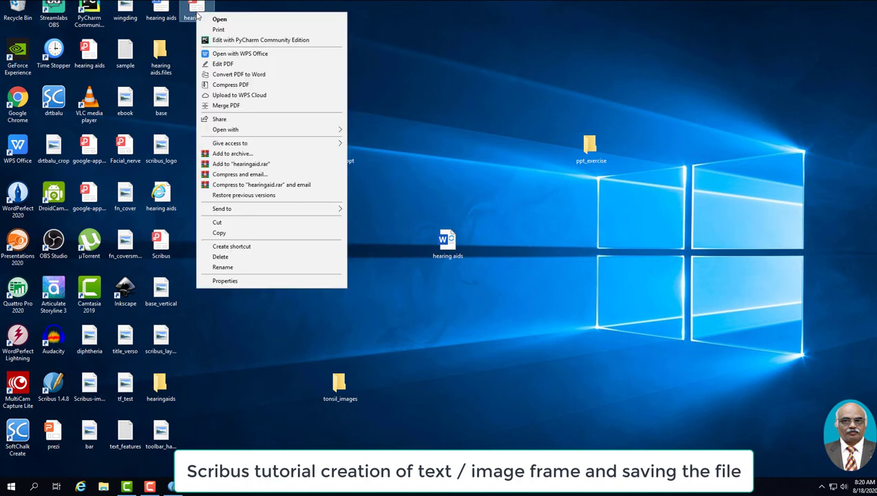
pyautogui.click(365, 175)
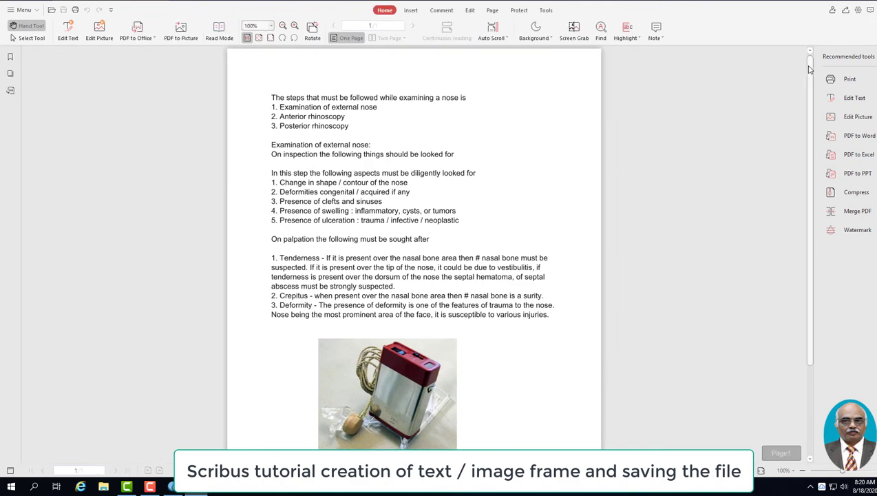
pyautogui.moveTo(805, 71); pyautogui.dragTo(807, 31)
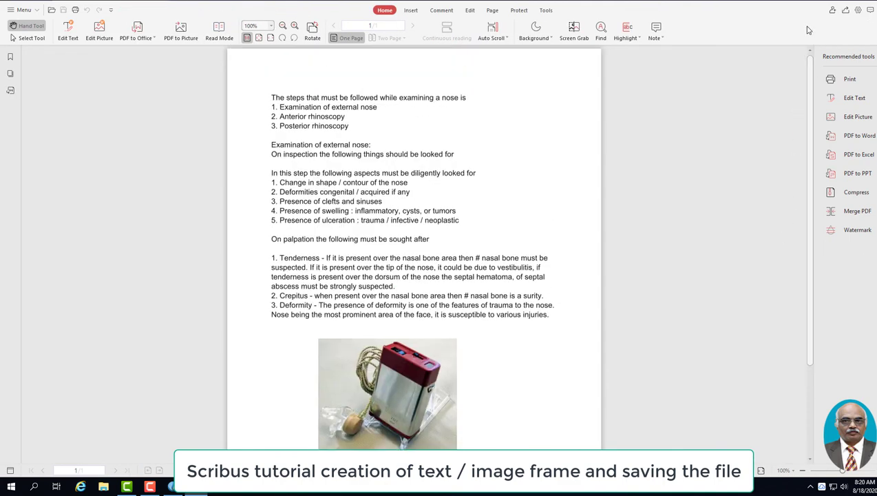